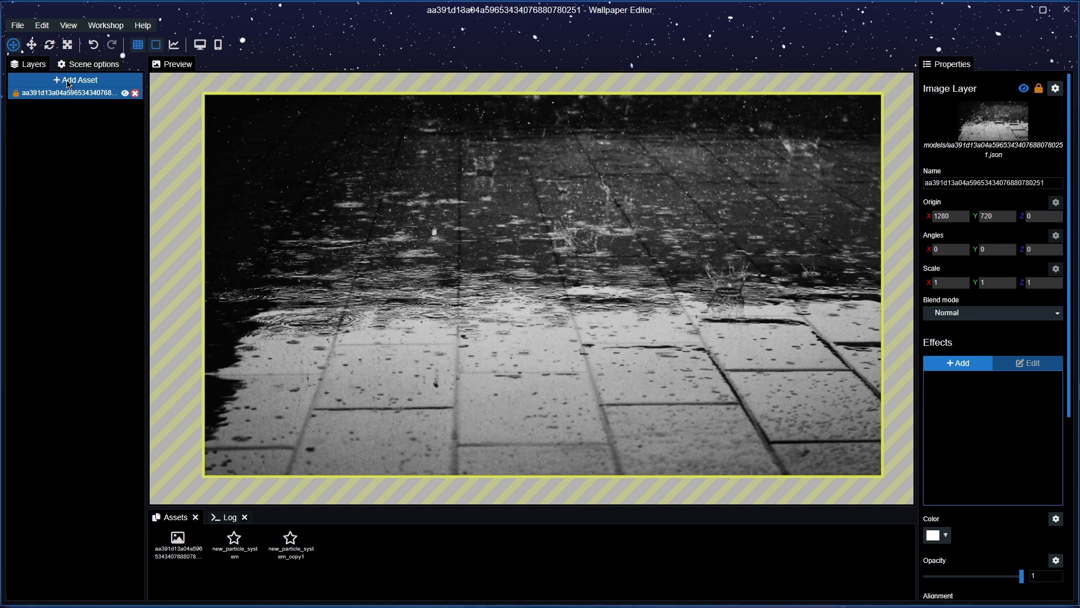
# Create a new particle system from the Basic preset, named Raindrop_Puddles
pyautogui.click(72, 84)
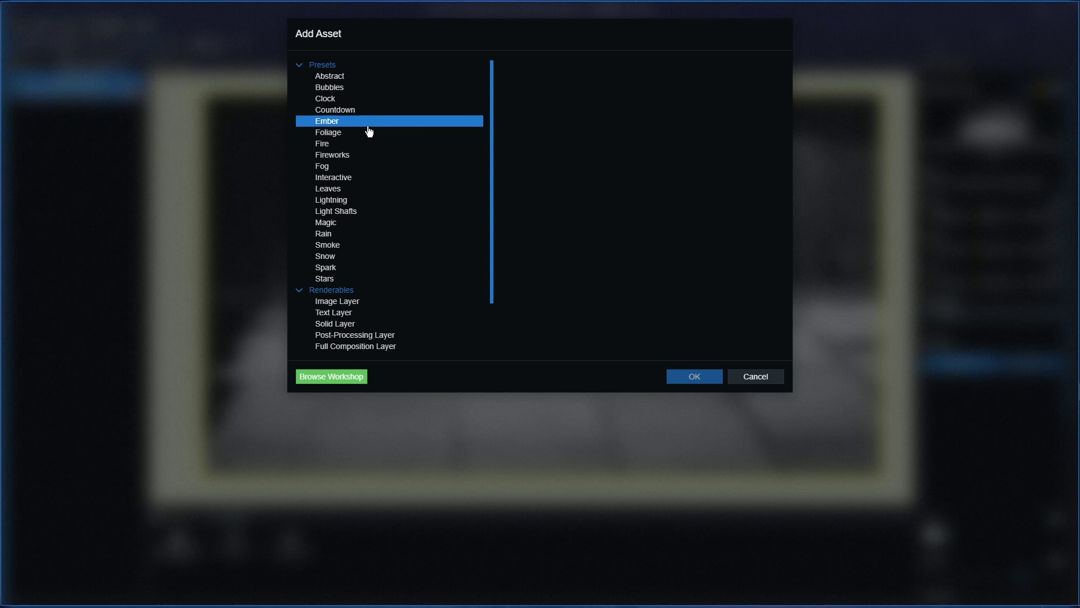
pyautogui.click(400, 156)
pyautogui.click(401, 166)
pyautogui.scroll(-2, 401, 165)
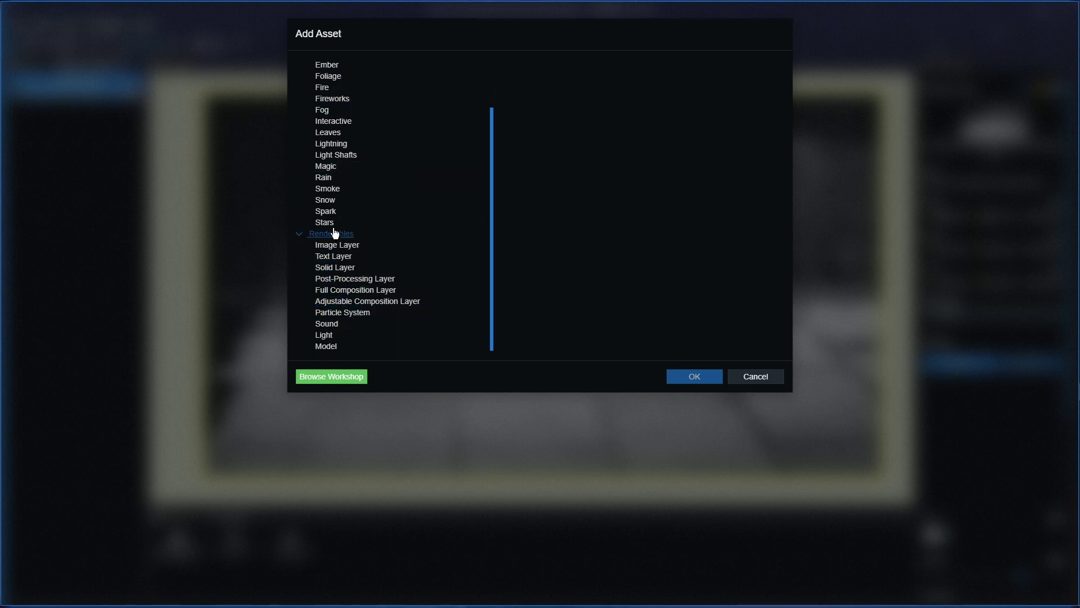
pyautogui.click(344, 315)
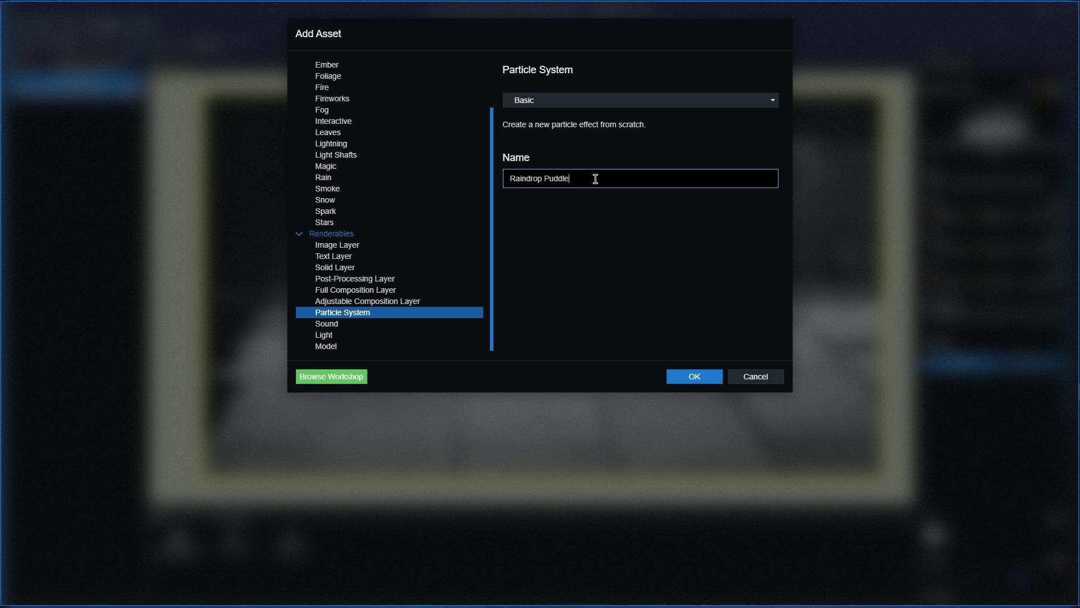
pyautogui.click(687, 380)
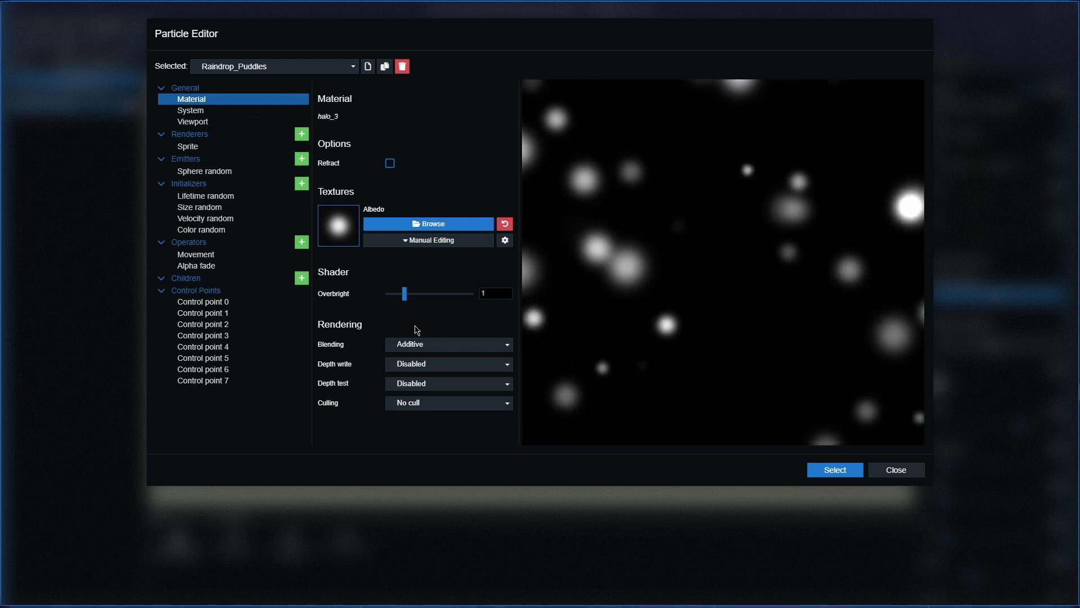
# Save the project with Ctrl+S once the Material settings have loaded
pyautogui.hotkey('ctrl', 's')
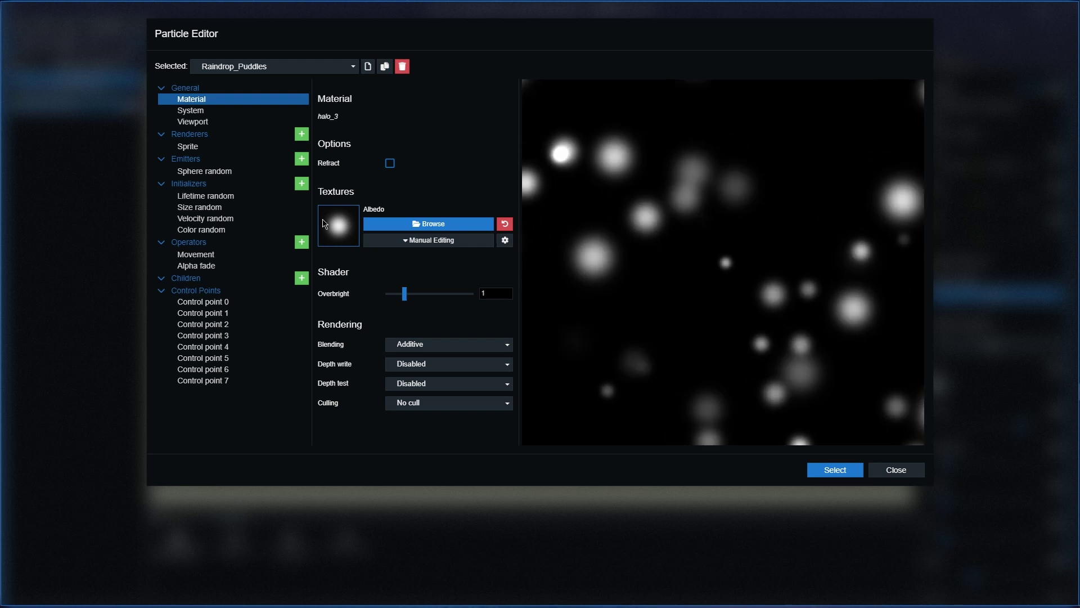
# Switch the particles' Albedo texture to wave.tex
pyautogui.click(338, 224)
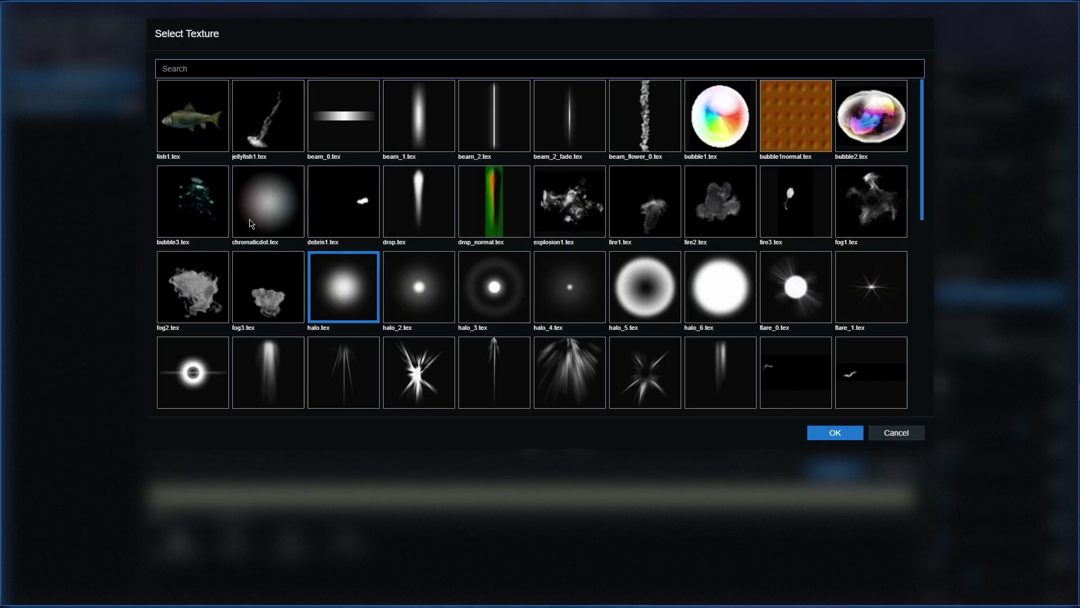
pyautogui.scroll(-1, 218, 252)
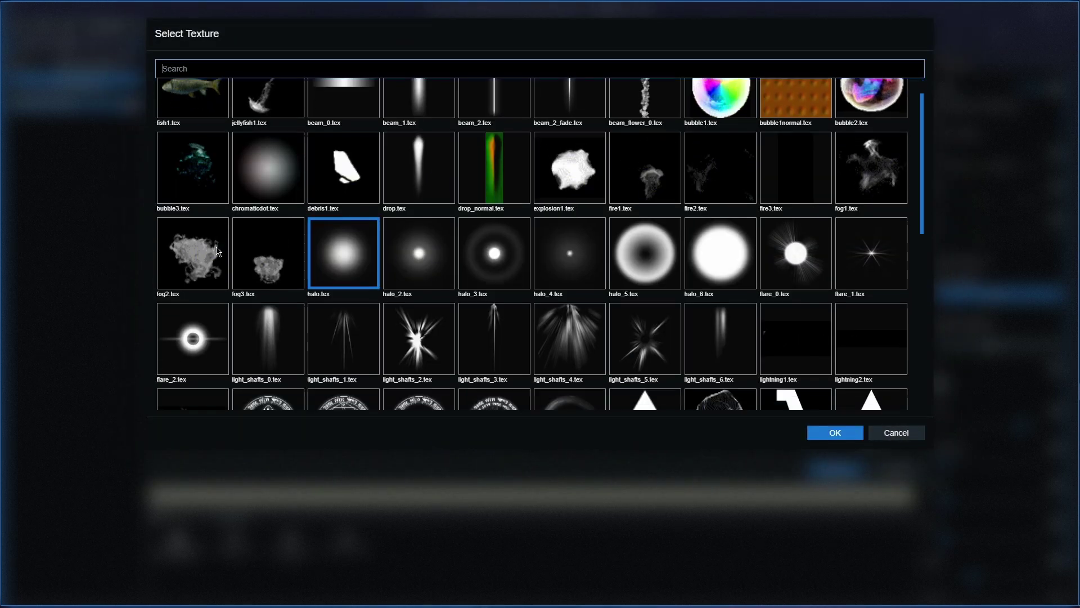
pyautogui.scroll(-6, 218, 252)
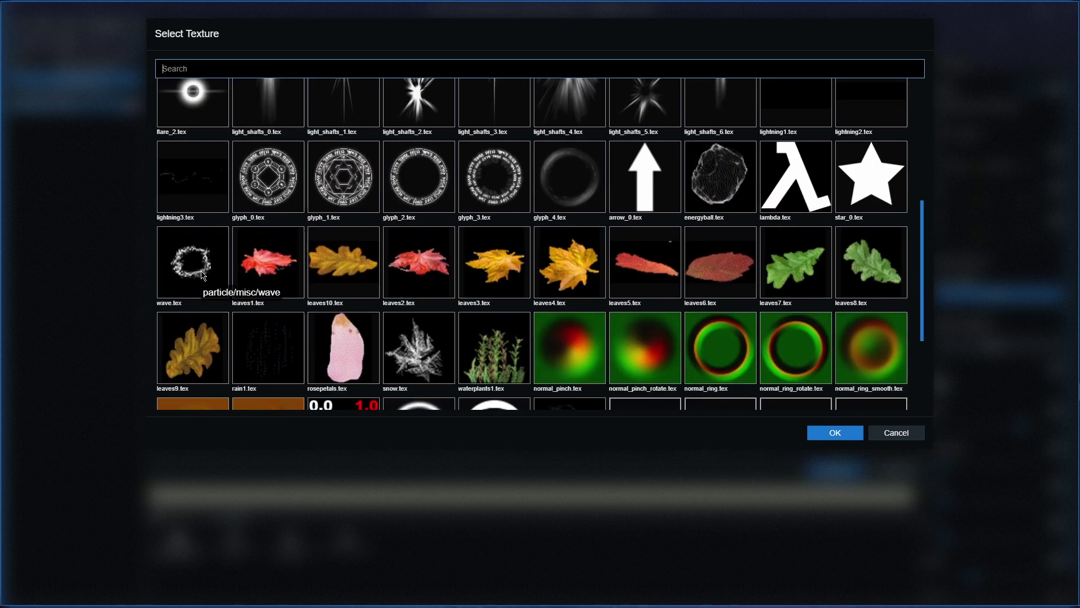
pyautogui.click(202, 275)
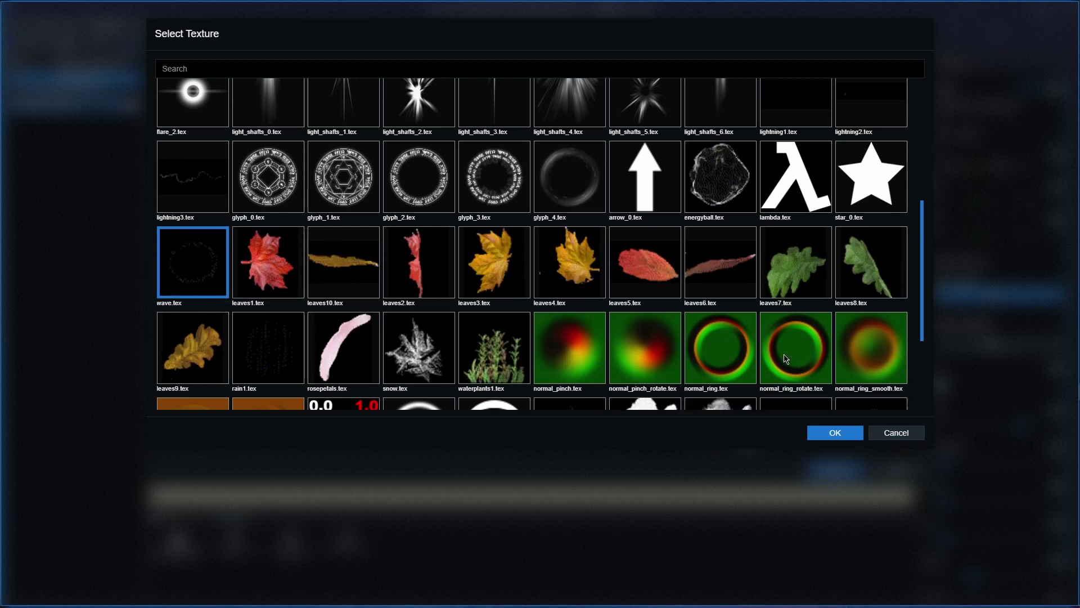
pyautogui.click(835, 433)
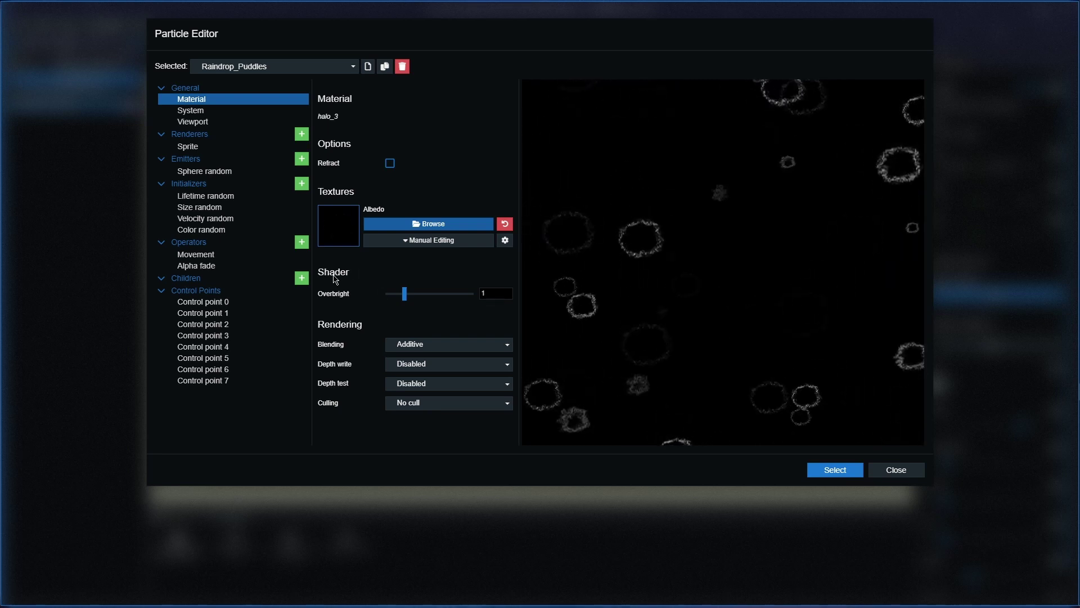
# Lower the material's Shader Overbright to 0.5
pyautogui.click(500, 296)
pyautogui.press('BackSpace')
pyautogui.write('0')
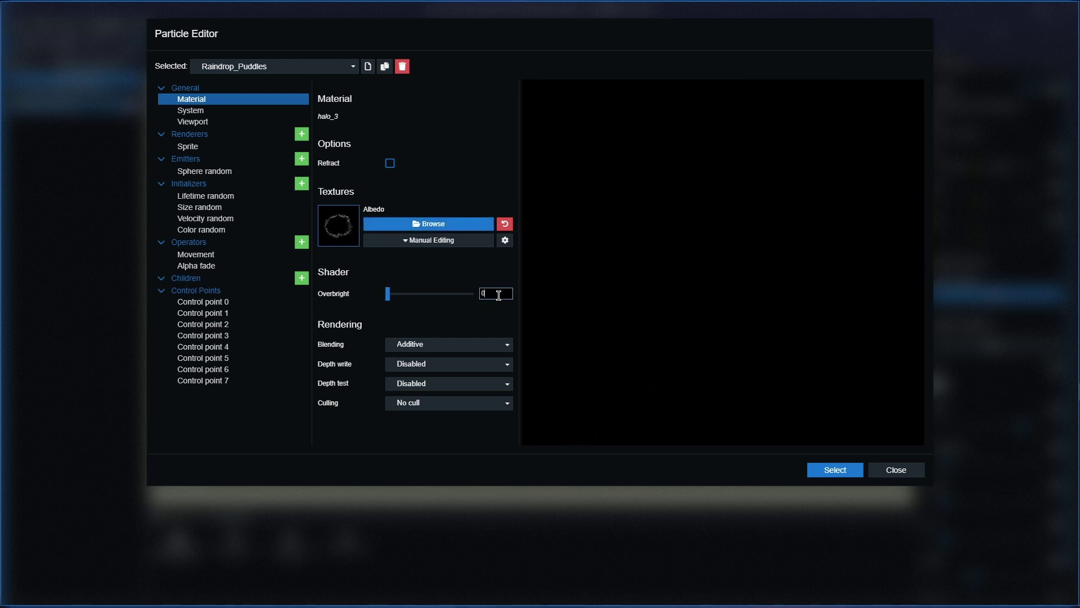
pyautogui.write('.5')
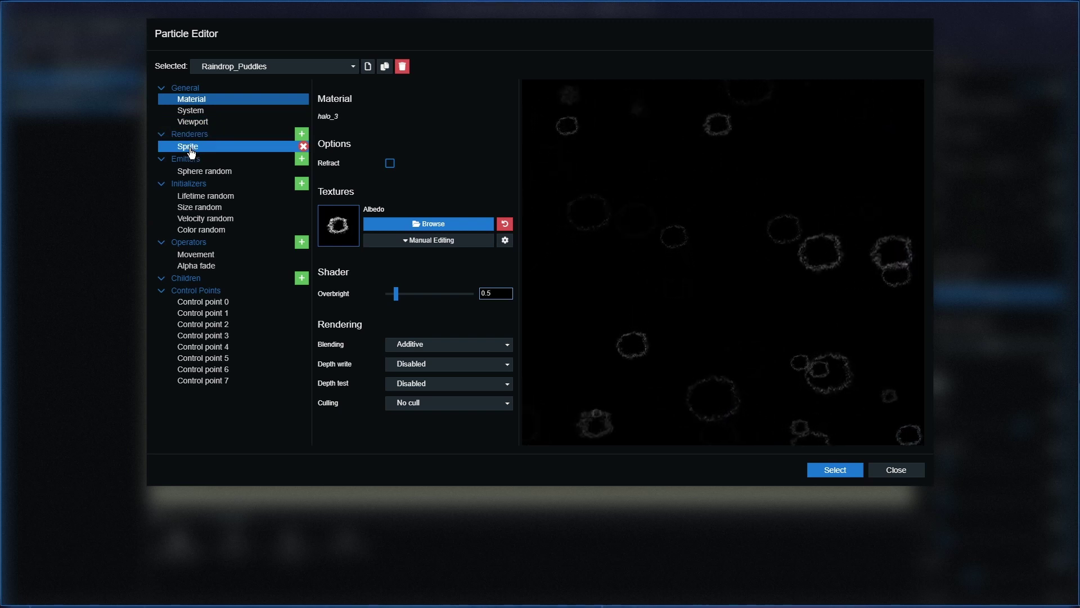
# Give the Sprite renderer Fixed orientation with axis X 200, Y 0, Z 25
pyautogui.click(190, 110)
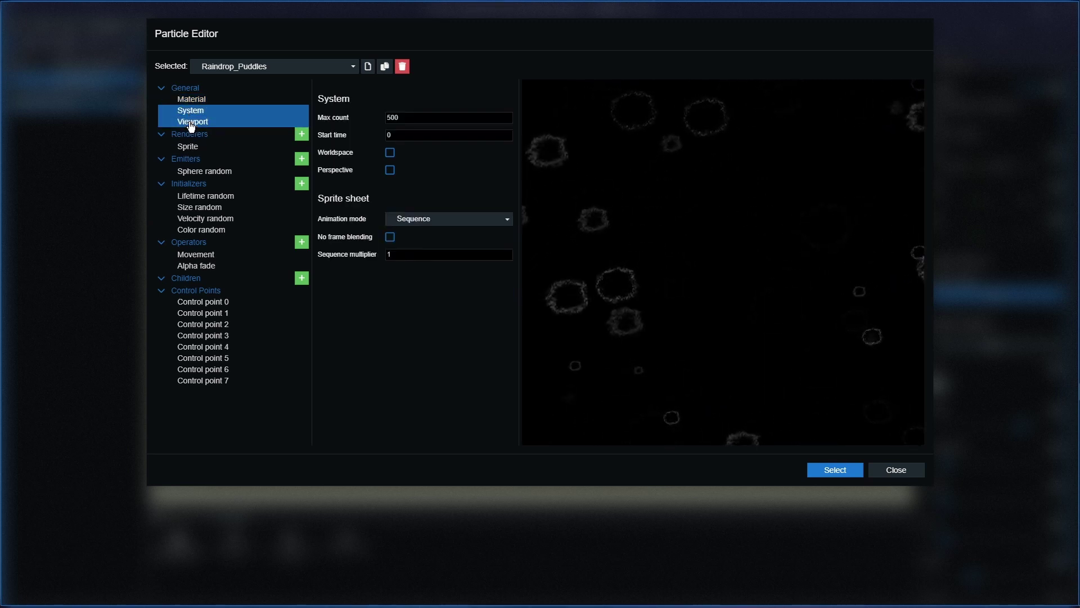
pyautogui.click(191, 123)
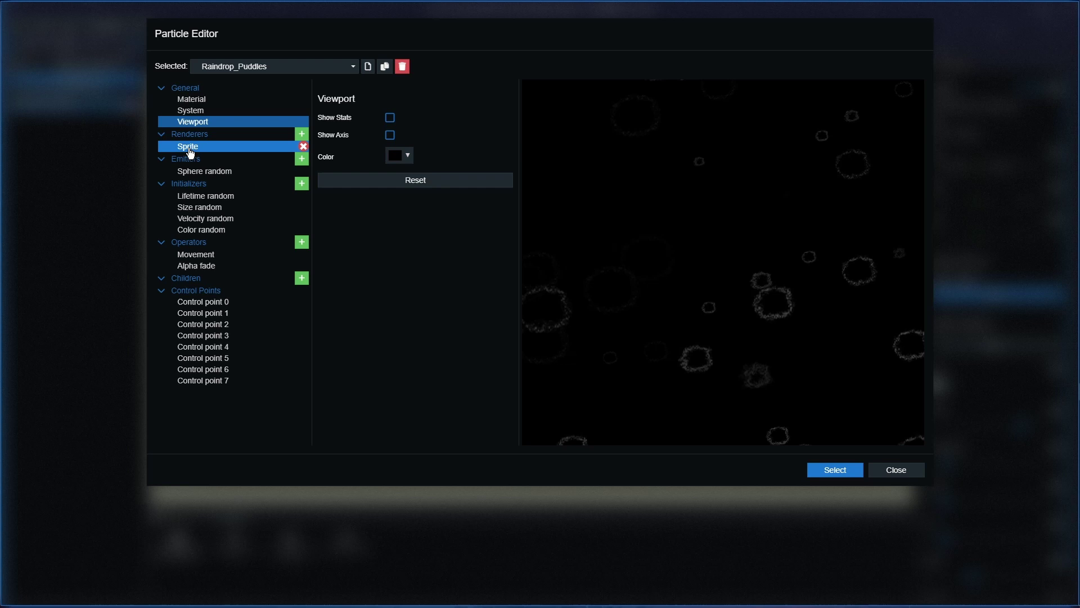
pyautogui.click(190, 148)
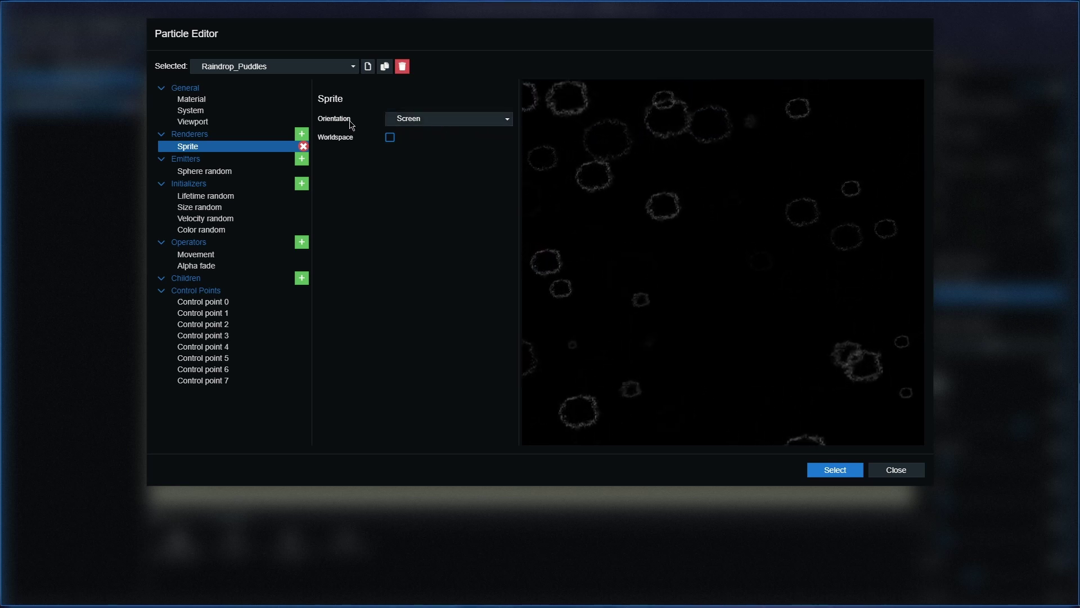
pyautogui.click(443, 120)
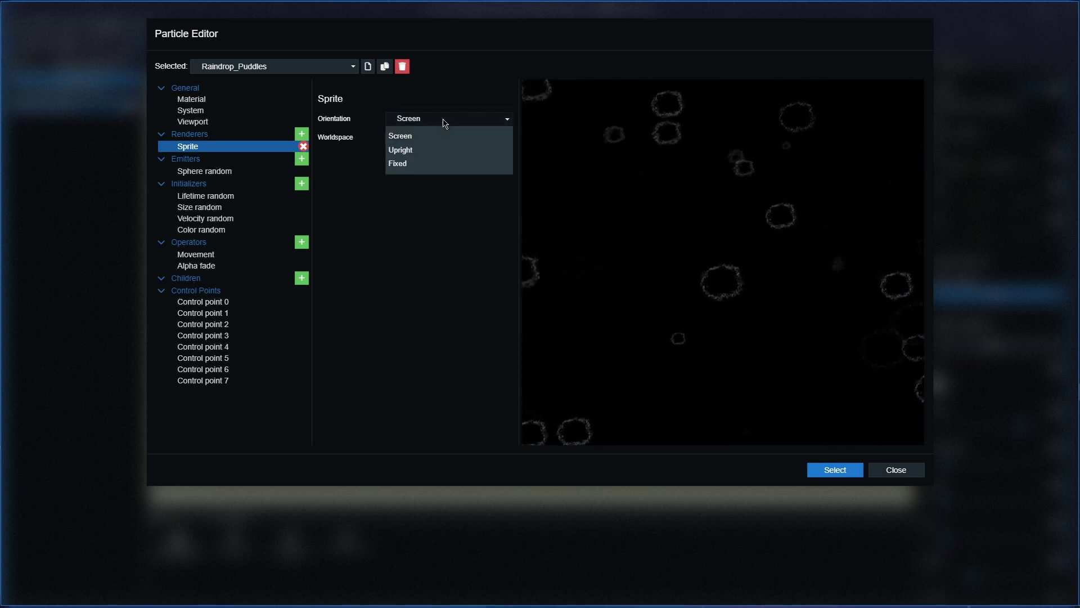
pyautogui.click(404, 165)
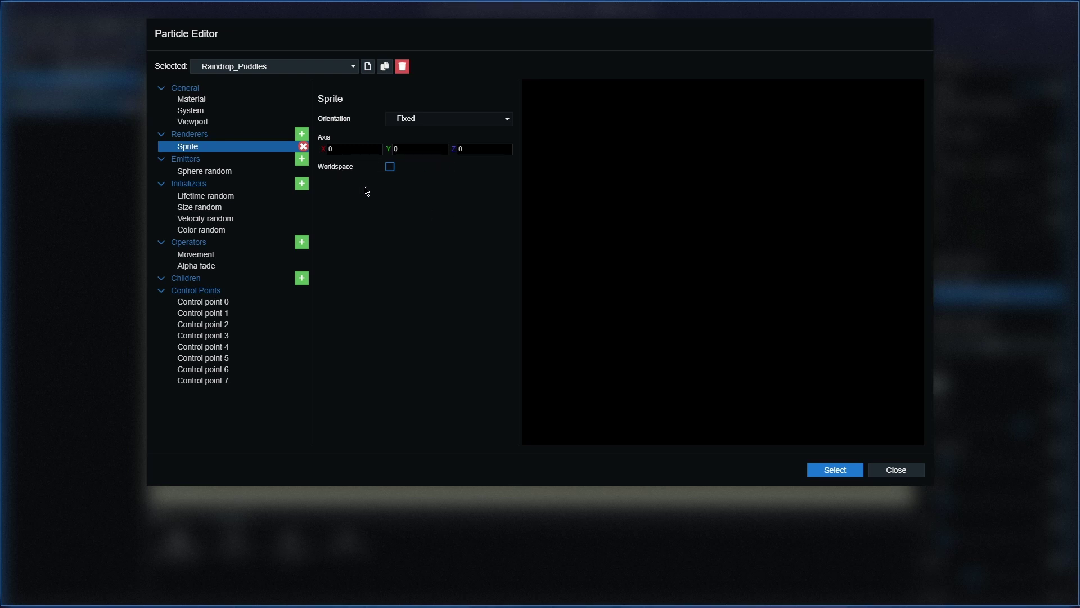
pyautogui.click(362, 150)
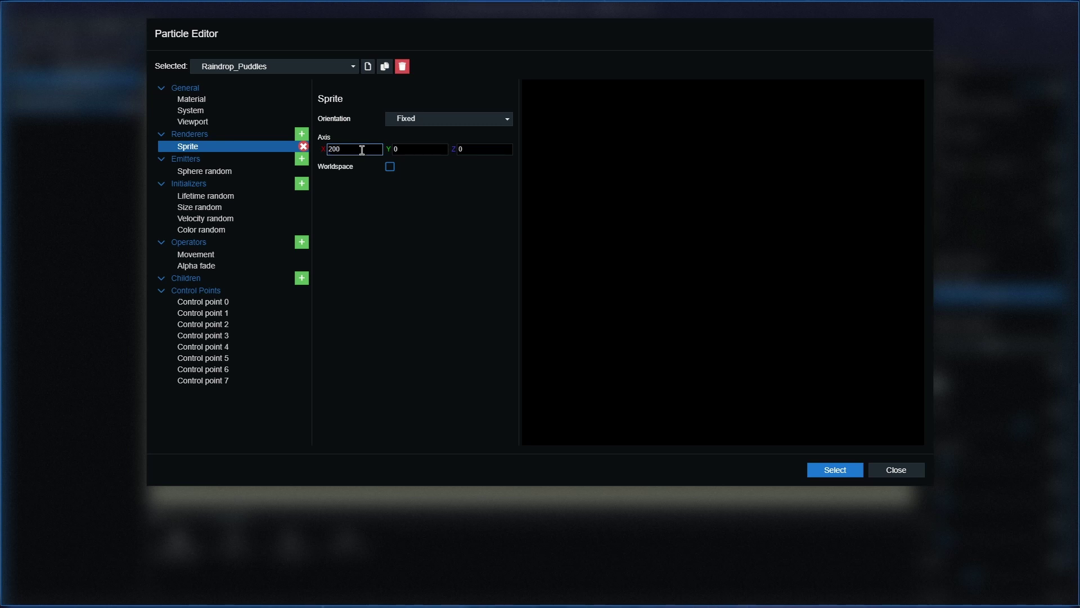
pyautogui.press('Tab')
pyautogui.press('Tab')
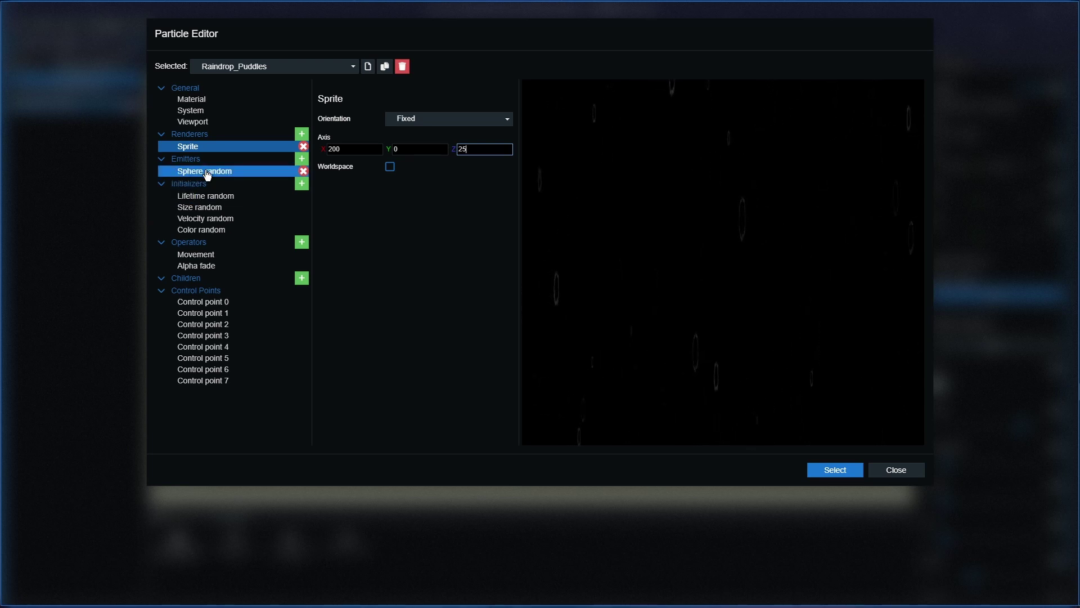
# Set Lifetime random to Min 1, Max 2 and Exponent 20
pyautogui.click(198, 201)
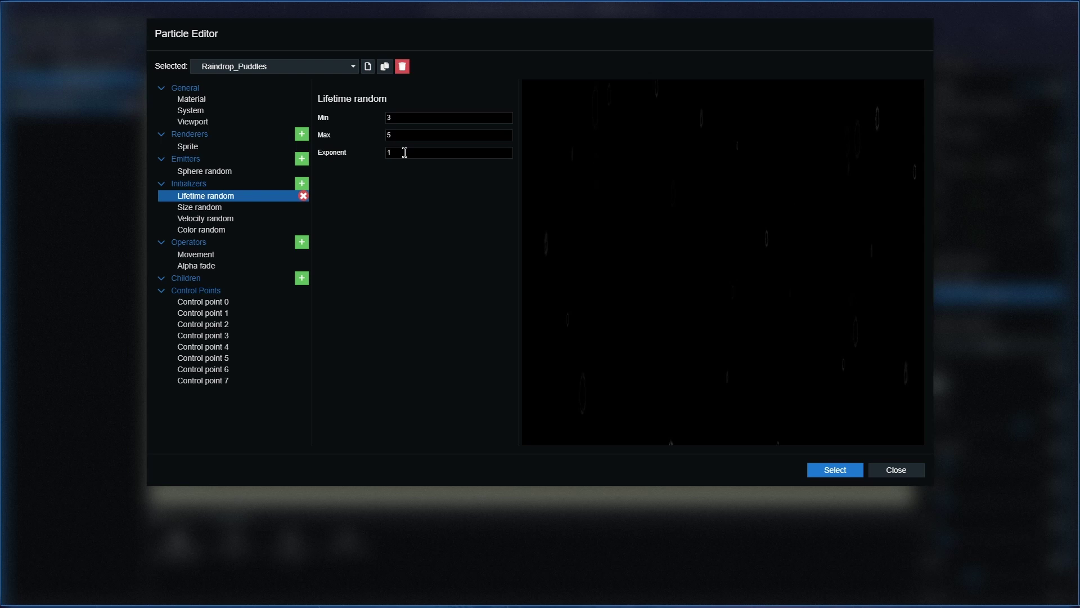
pyautogui.click(402, 117)
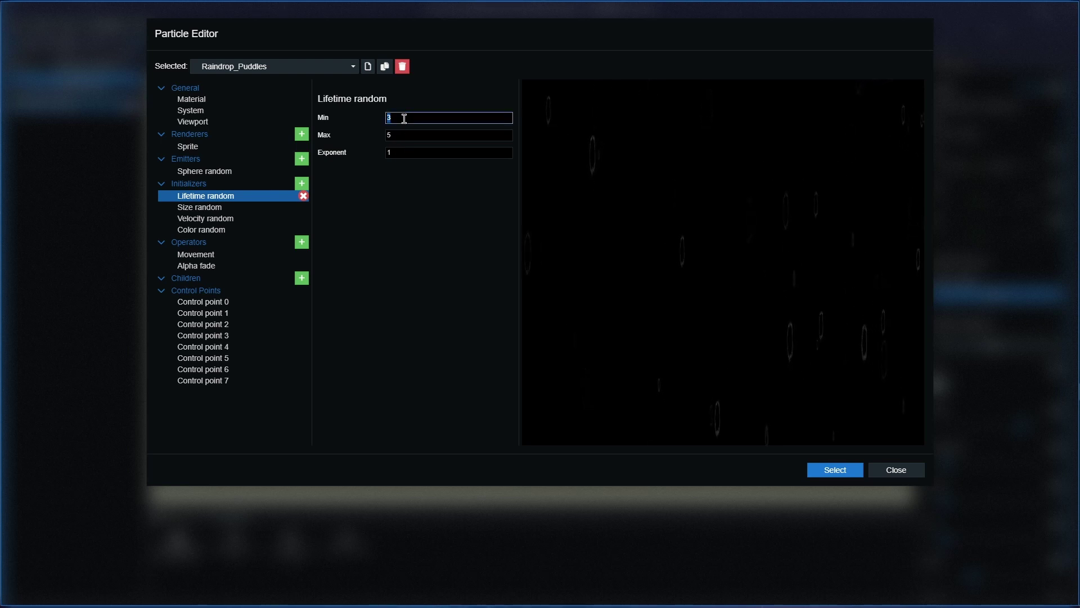
pyautogui.doubleClick(423, 113)
pyautogui.write('1')
pyautogui.doubleClick(417, 136)
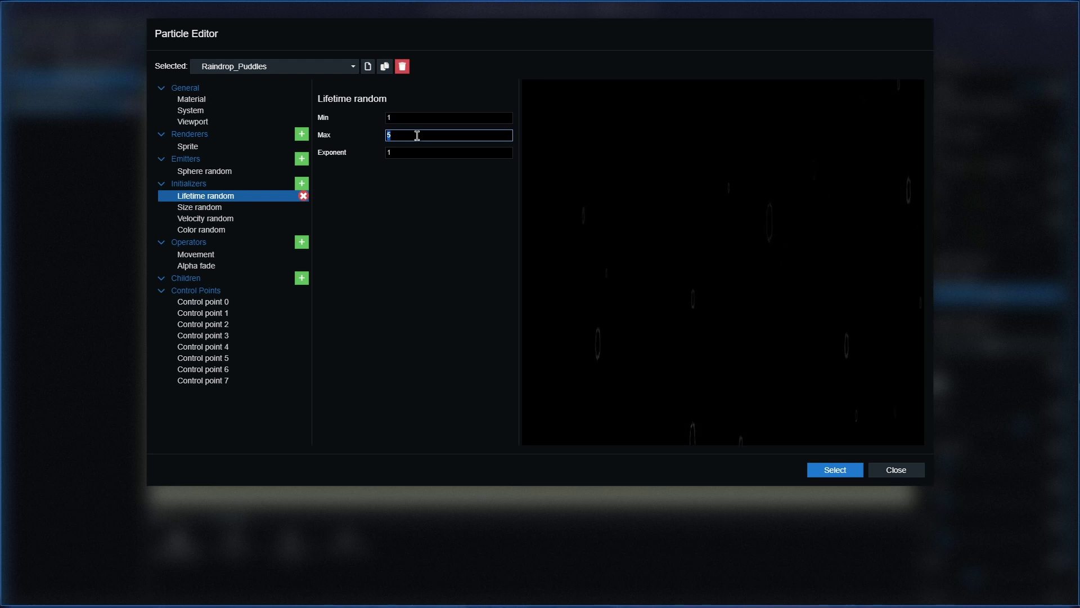
pyautogui.write('2')
pyautogui.doubleClick(421, 153)
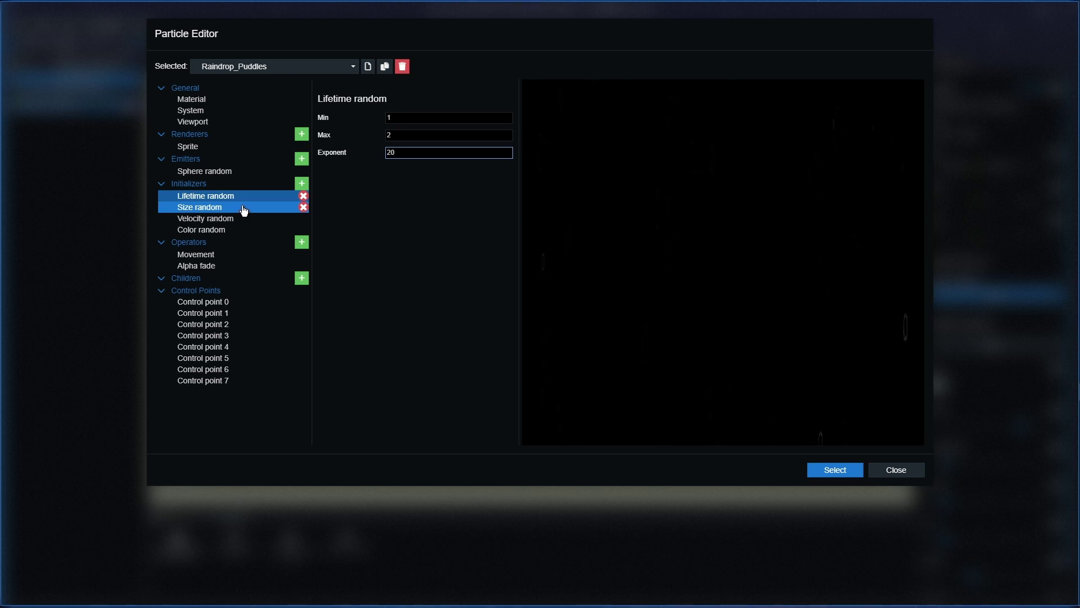
pyautogui.click(200, 211)
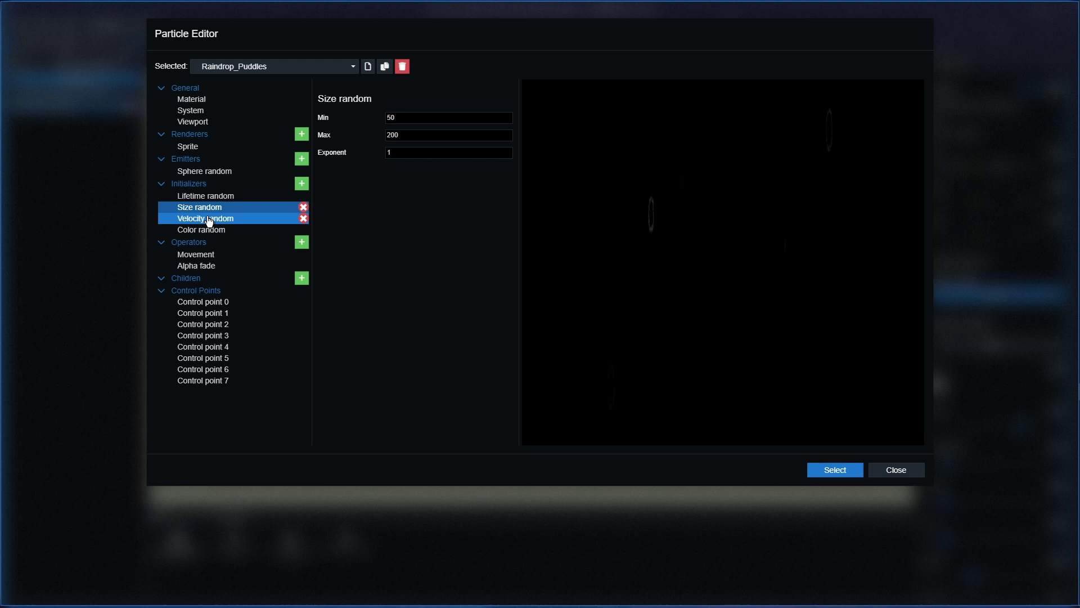
# Set Velocity random Min X, Min Y, Max X and Max Y all to 0
pyautogui.click(215, 221)
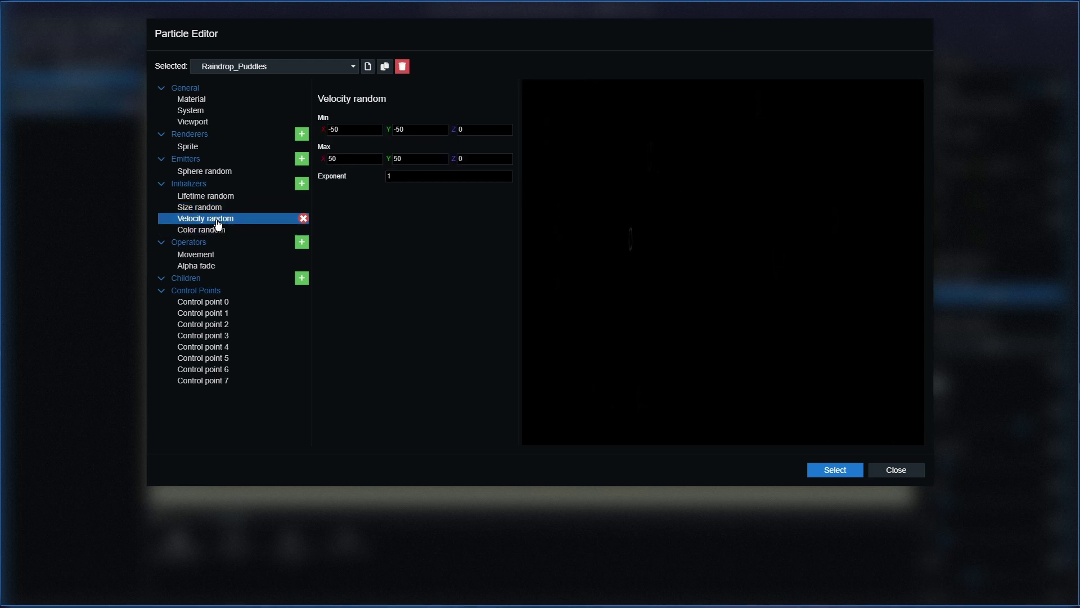
pyautogui.click(355, 128)
pyautogui.write('0')
pyautogui.click(430, 128)
pyautogui.write('0')
pyautogui.click(354, 158)
pyautogui.write('0')
pyautogui.click(416, 159)
# Apply the particle system to the scene, set layer Opacity to 10 and nudge it left
pyautogui.click(835, 469)
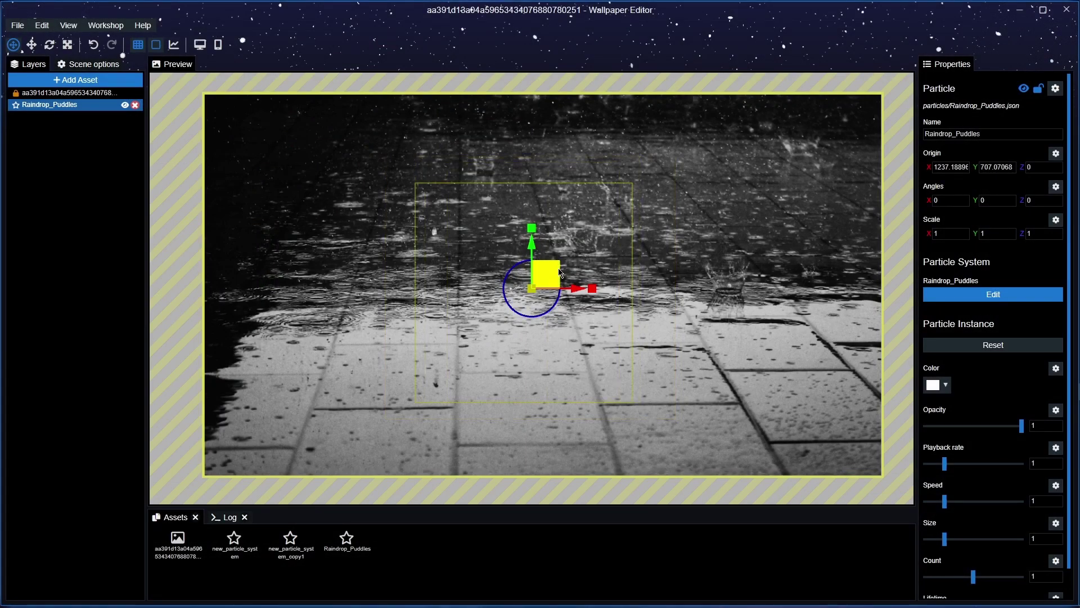
pyautogui.moveTo(543, 281); pyautogui.dragTo(538, 256)
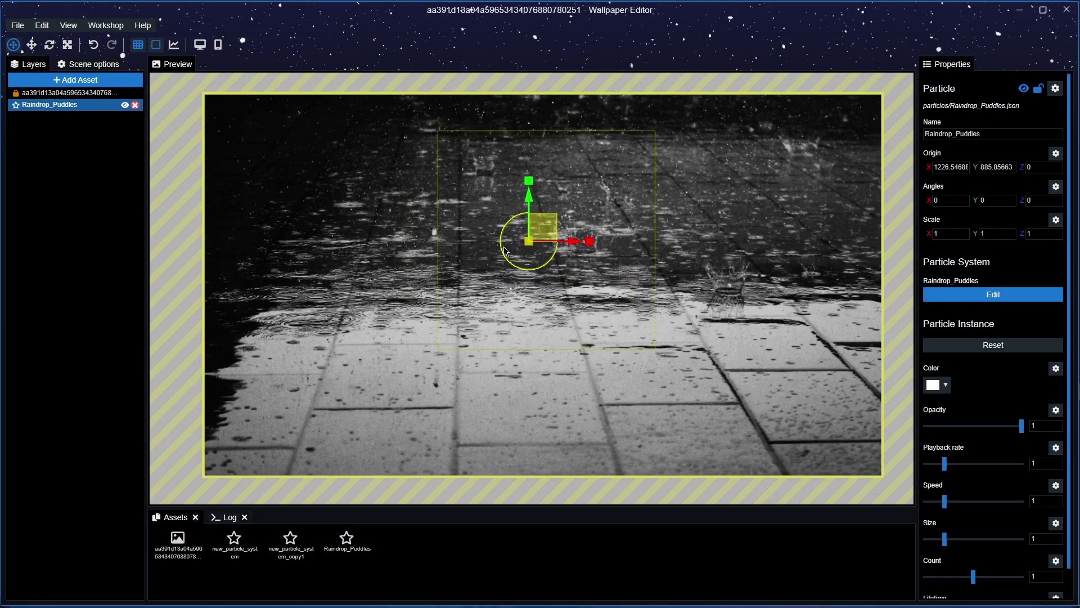
pyautogui.click(994, 350)
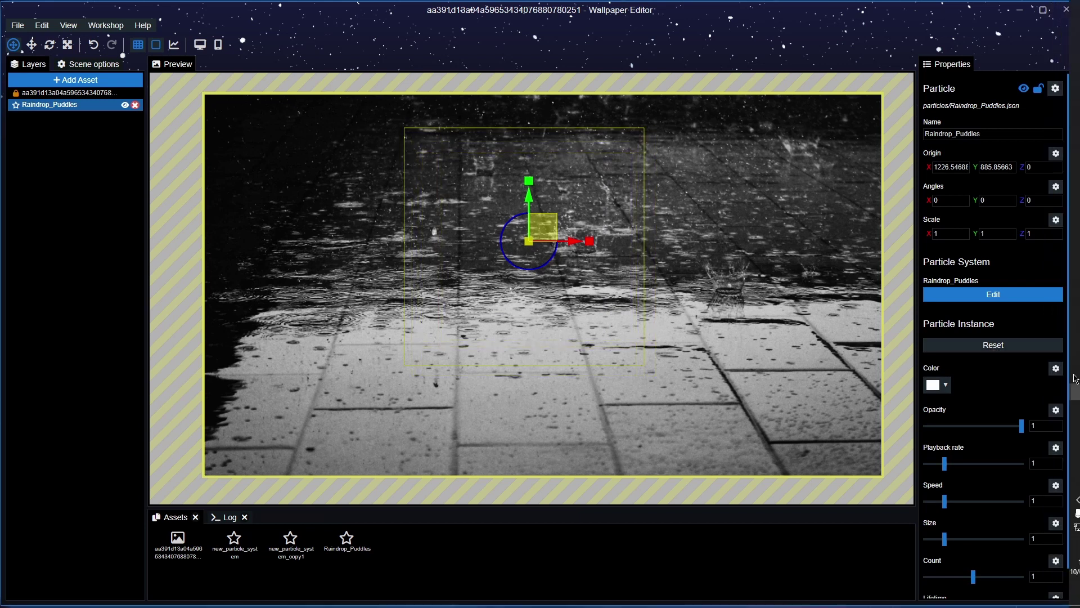
pyautogui.click(1045, 426)
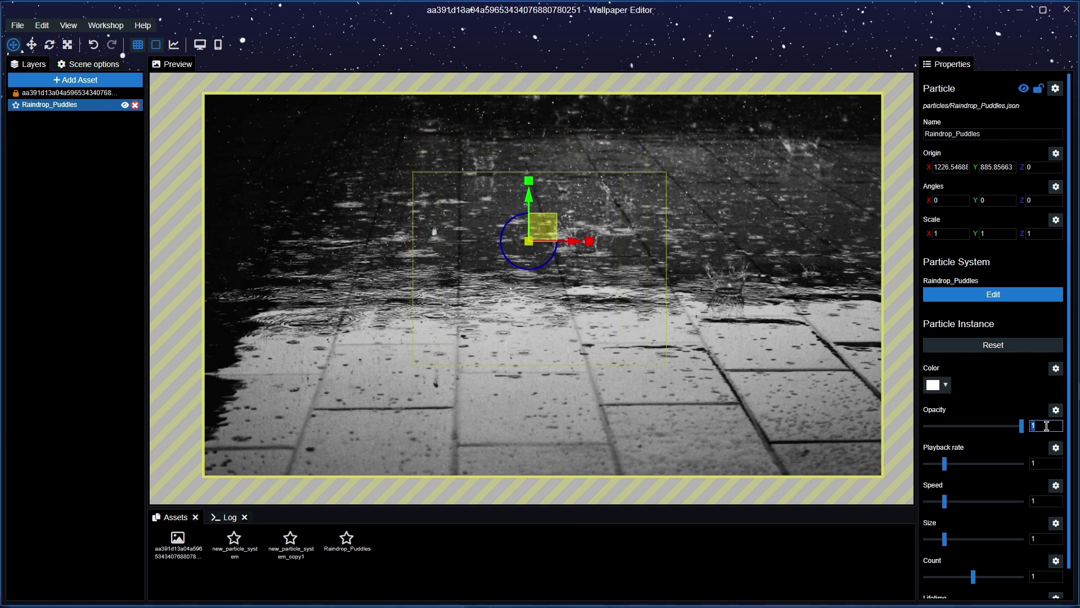
pyautogui.write('10')
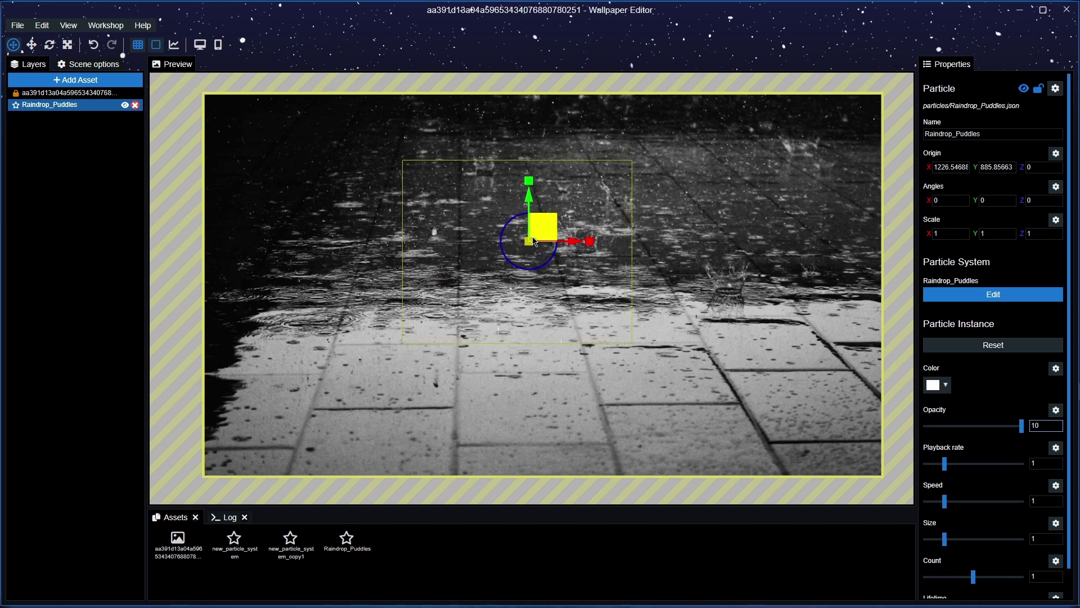
pyautogui.moveTo(543, 241); pyautogui.dragTo(512, 250)
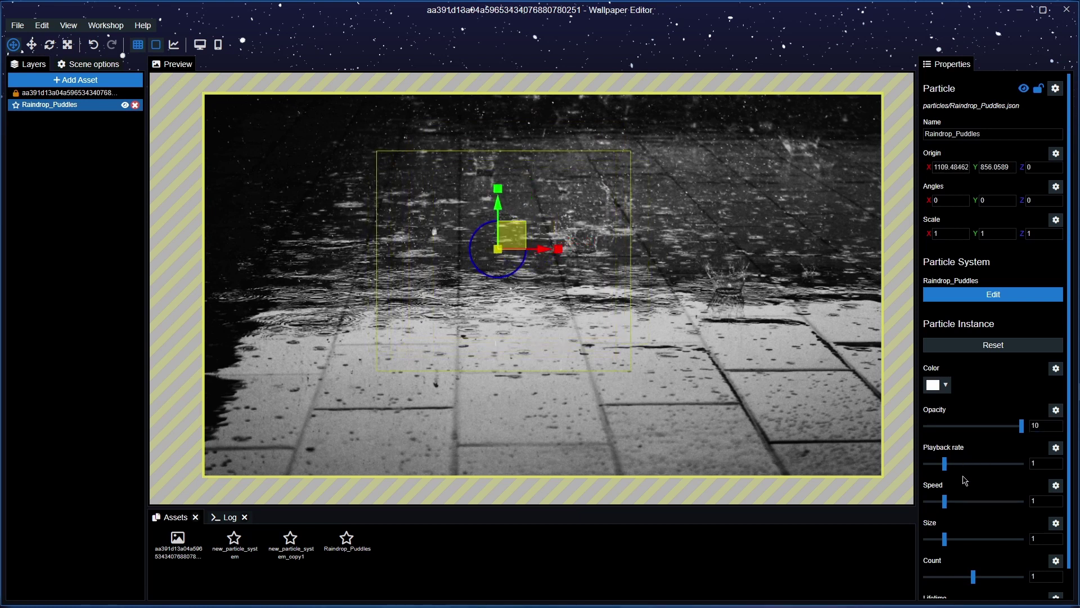
# Set the layer's Size to 5, Count to 2 and Lifetime to 0.5
pyautogui.scroll(-1, 1022, 528)
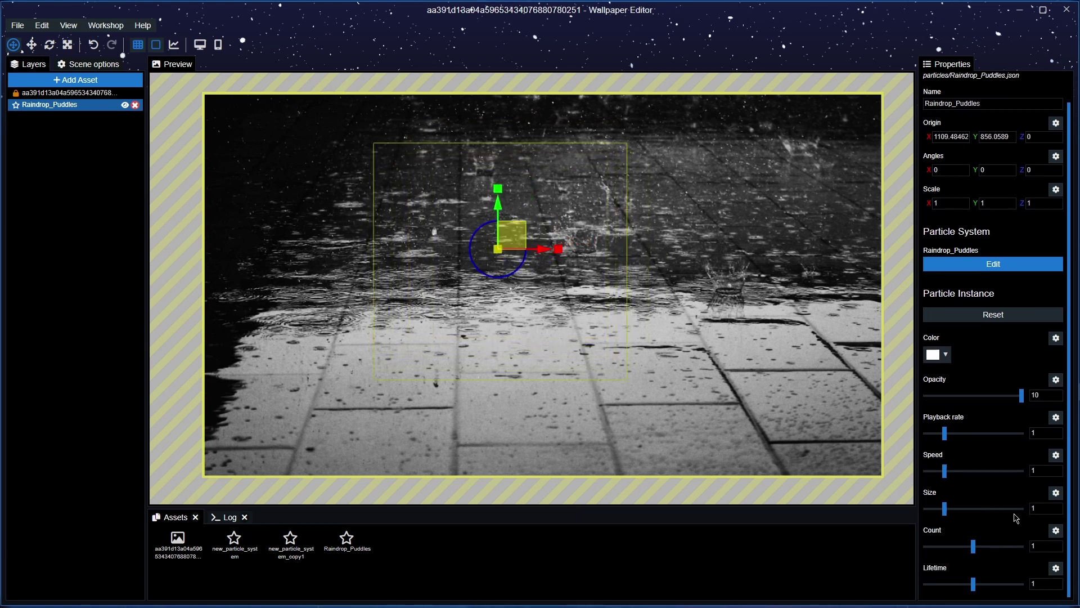
pyautogui.click(1046, 509)
pyautogui.write('5')
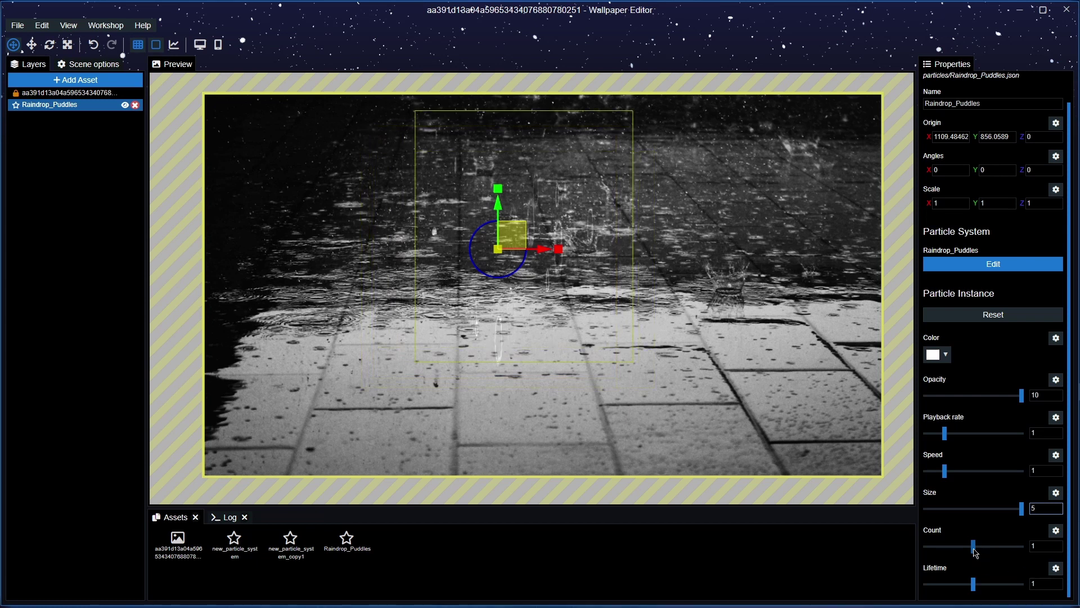
pyautogui.moveTo(973, 546); pyautogui.dragTo(1077, 547)
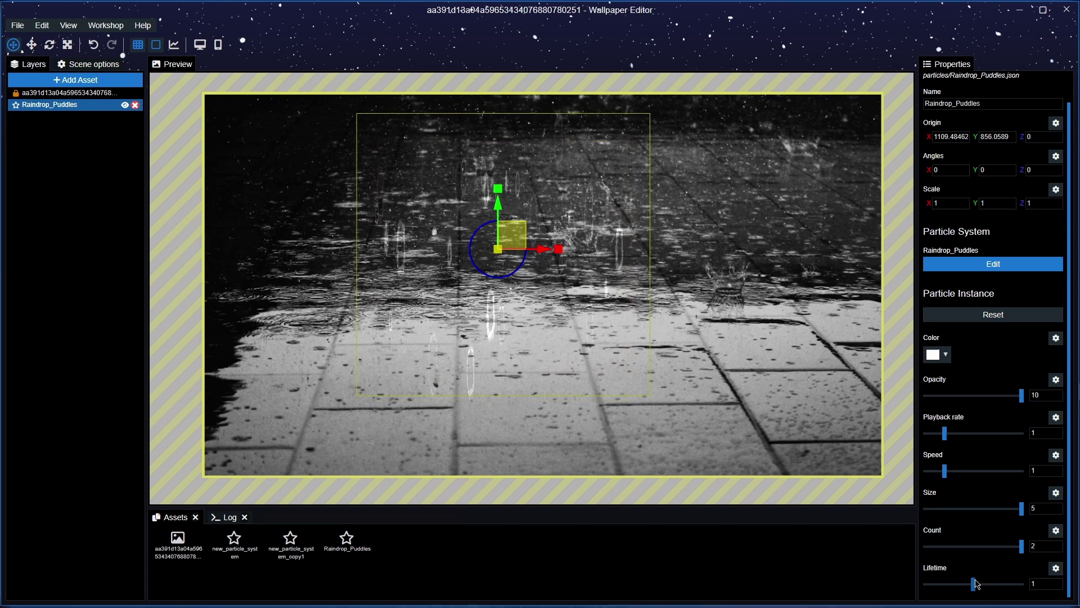
pyautogui.doubleClick(1047, 583)
pyautogui.write('0.5')
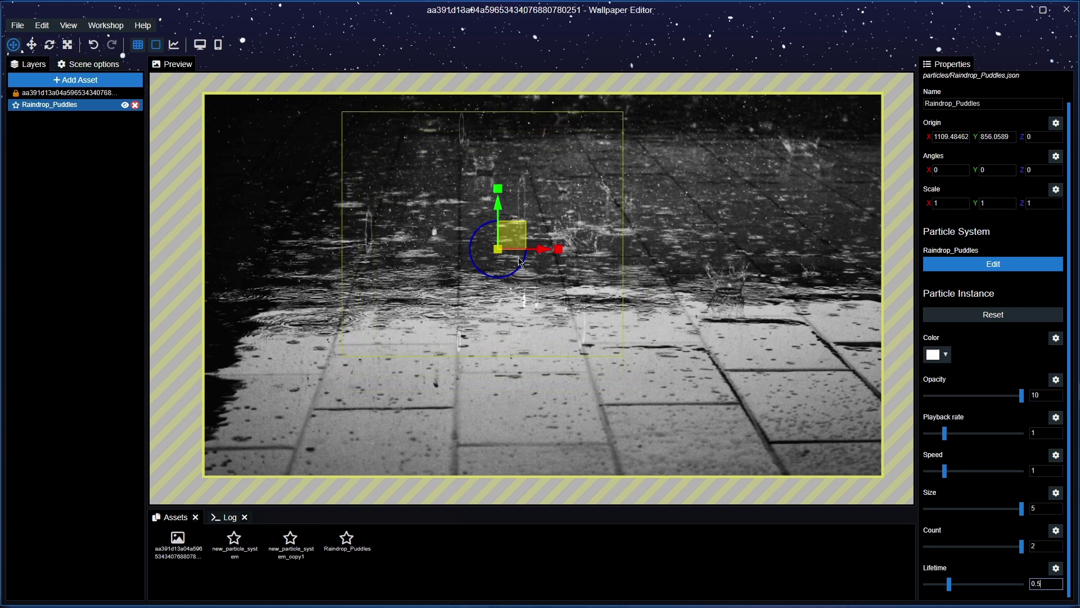
# Rotate the particles to a Z angle of 90 and save
pyautogui.doubleClick(1044, 169)
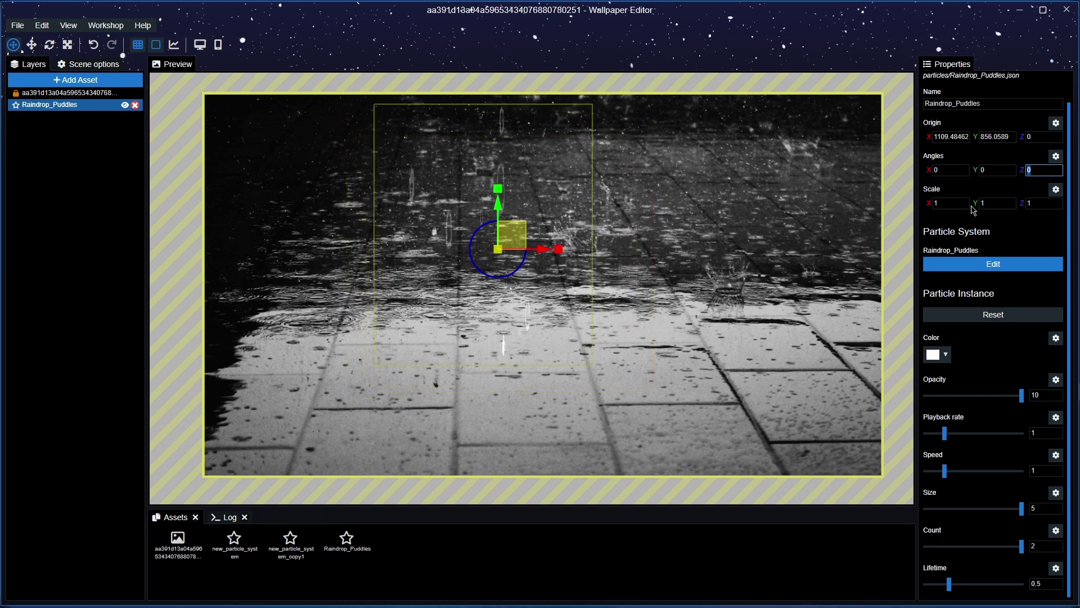
pyautogui.hotkey('ctrl', 's')
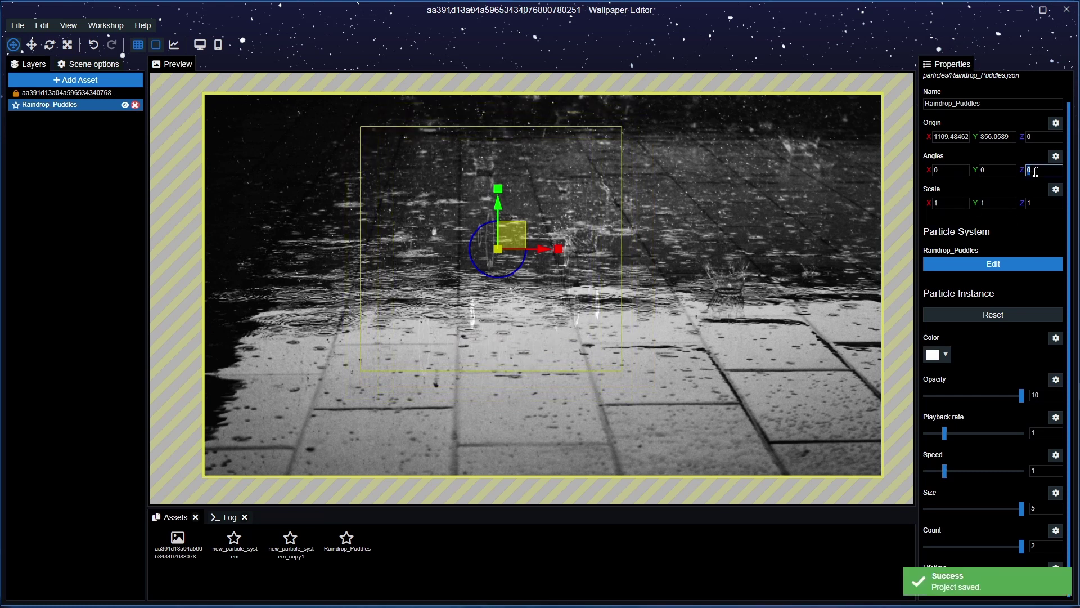
pyautogui.click(1036, 169)
pyautogui.doubleClick(1035, 170)
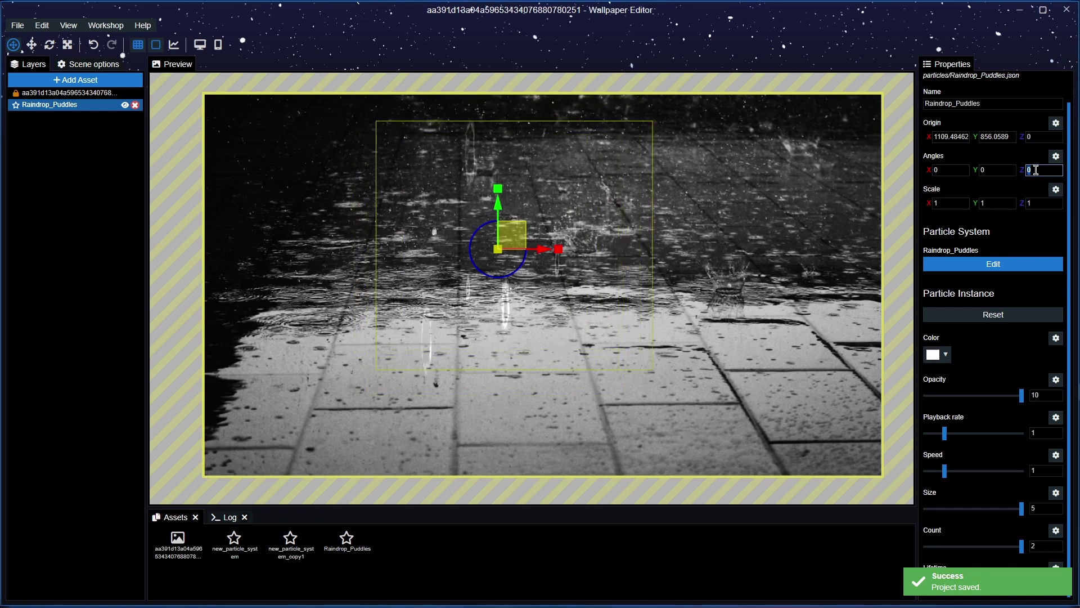
pyautogui.write('90')
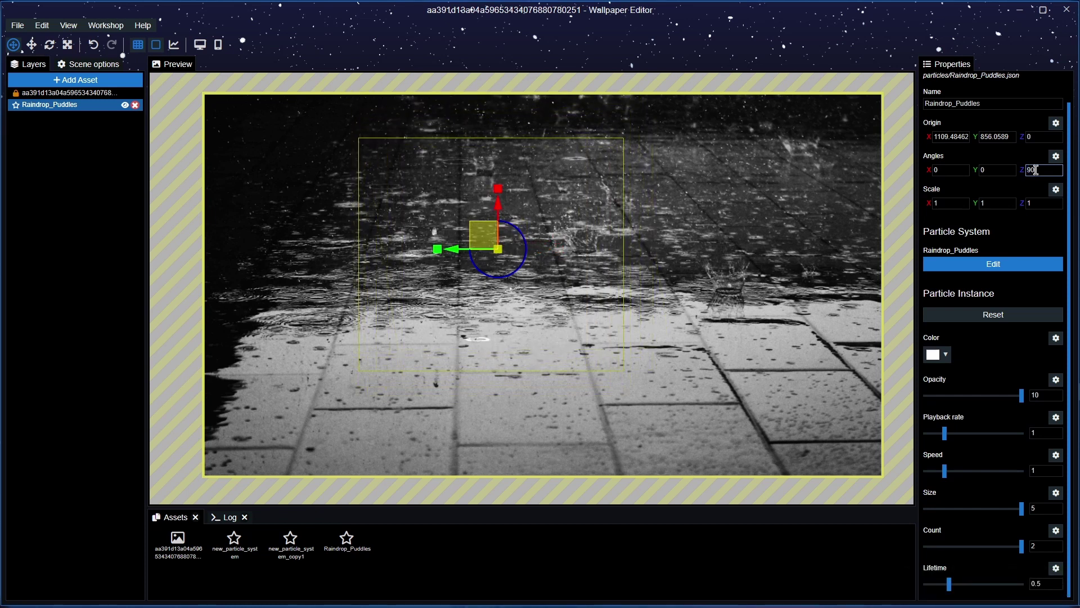
# Scale the layer down to 0.556 and move it to the upper-left, saving
pyautogui.moveTo(479, 235); pyautogui.dragTo(329, 245)
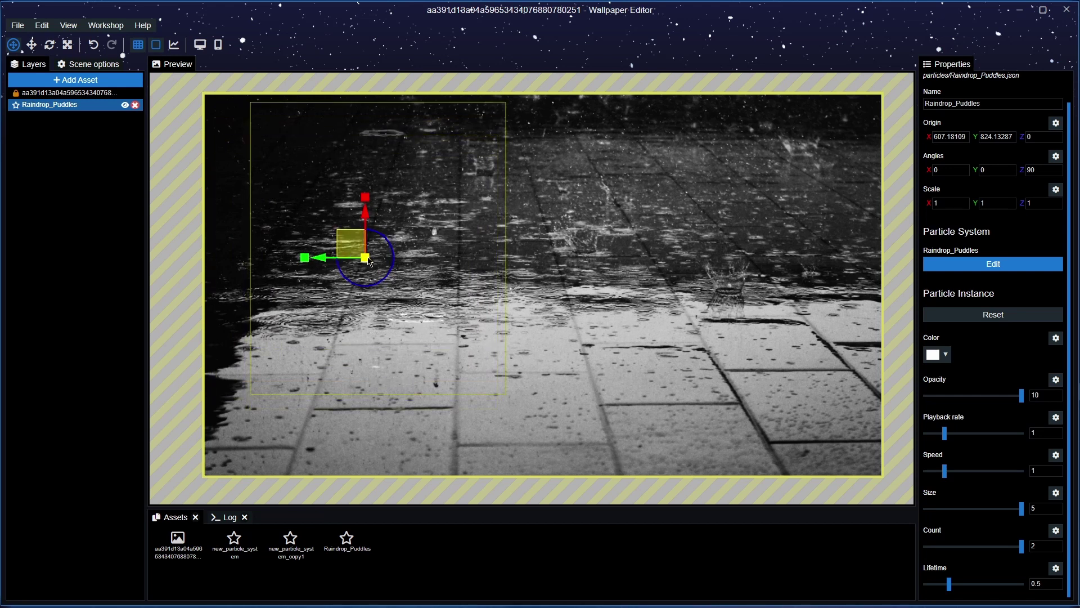
pyautogui.hotkey('ctrl', 's')
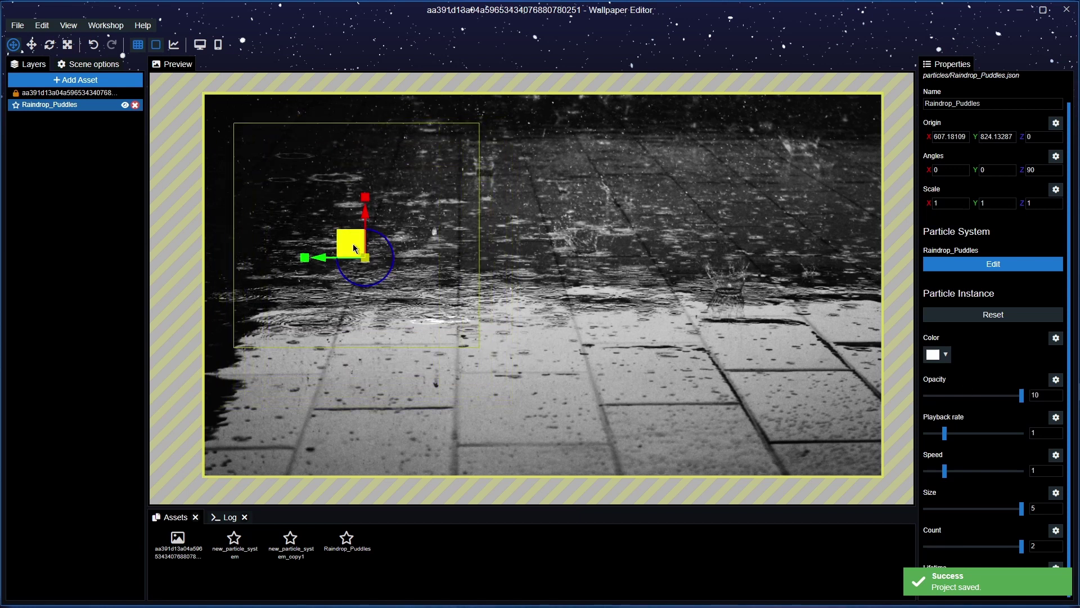
pyautogui.moveTo(365, 259); pyautogui.dragTo(363, 273)
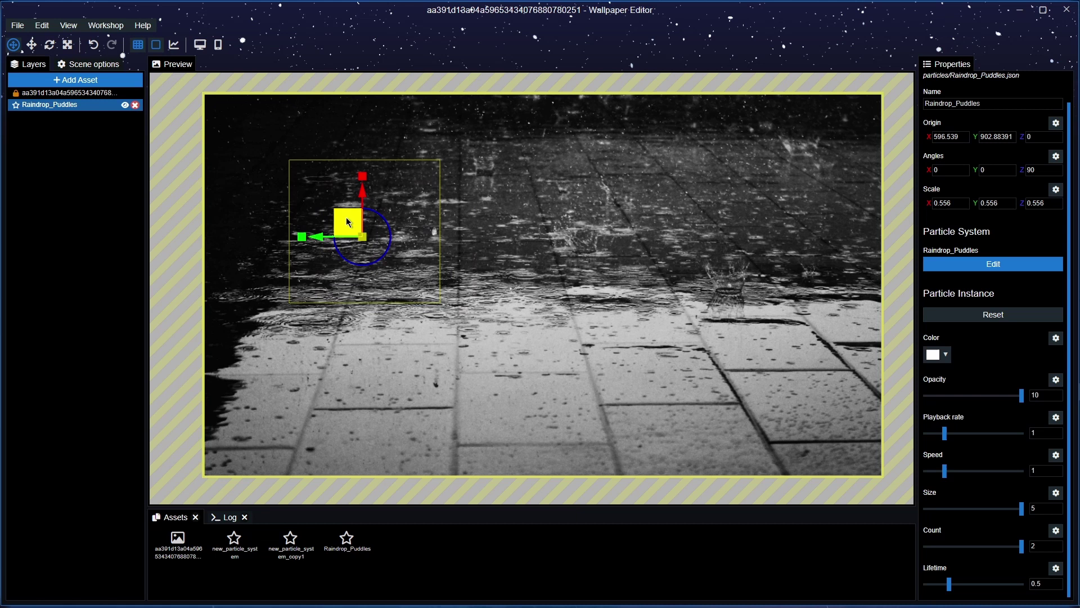
pyautogui.moveTo(346, 218); pyautogui.dragTo(271, 153)
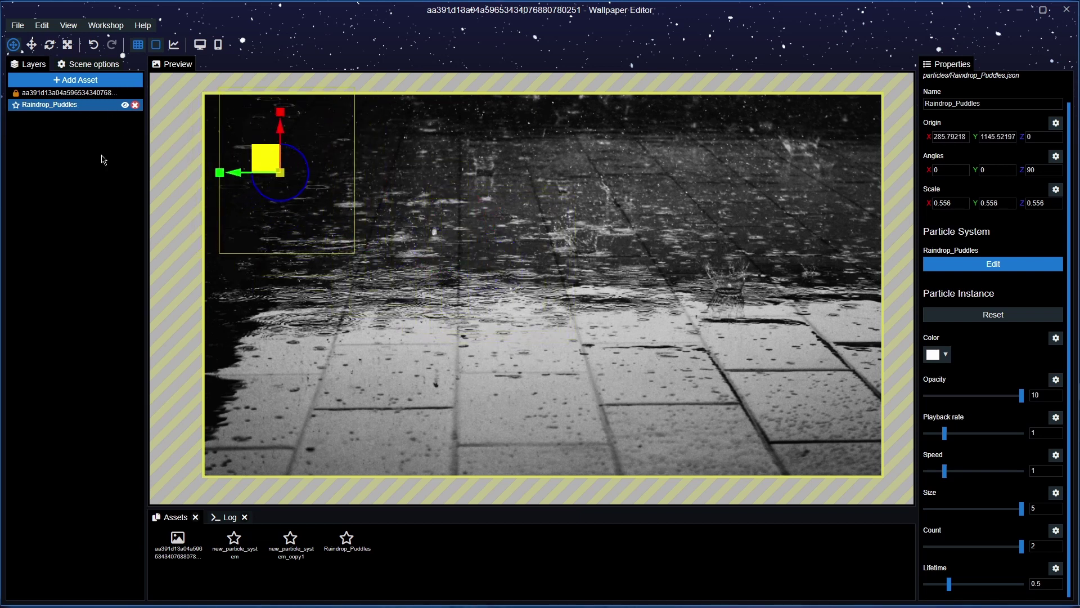
# Duplicate the puddle layer four times, placing copies left-middle, lower centre, upper centre and upper right
pyautogui.rightClick(56, 106)
pyautogui.click(85, 228)
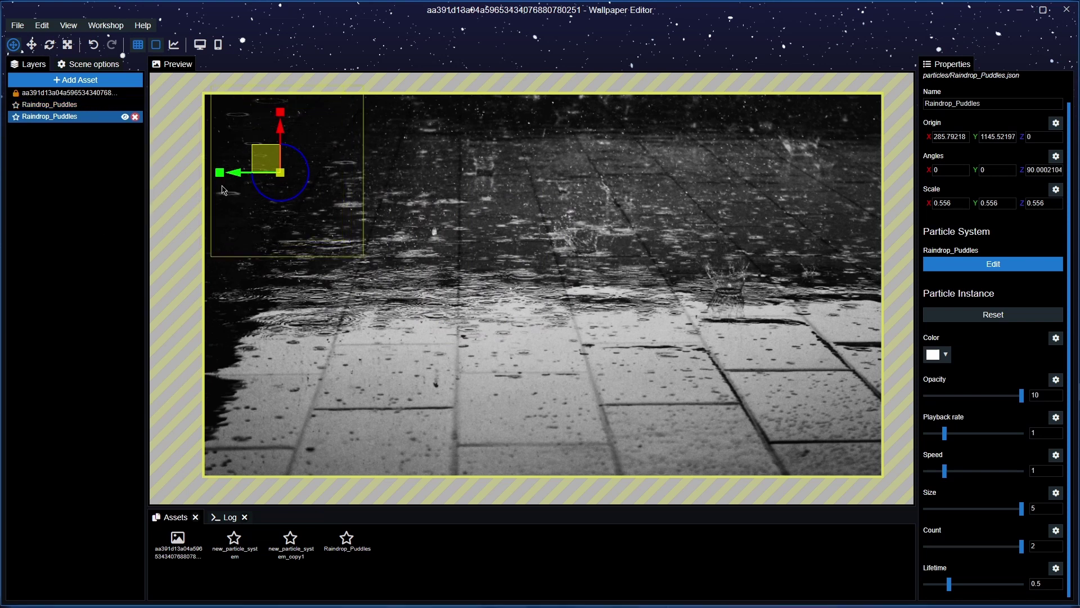
pyautogui.moveTo(261, 159); pyautogui.dragTo(276, 301)
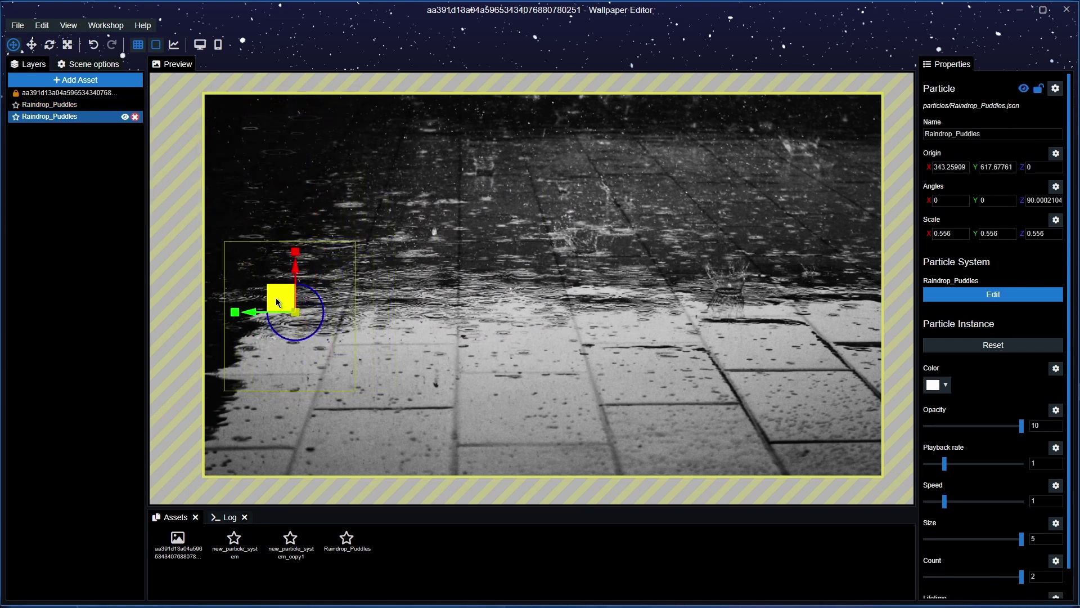
pyautogui.rightClick(67, 116)
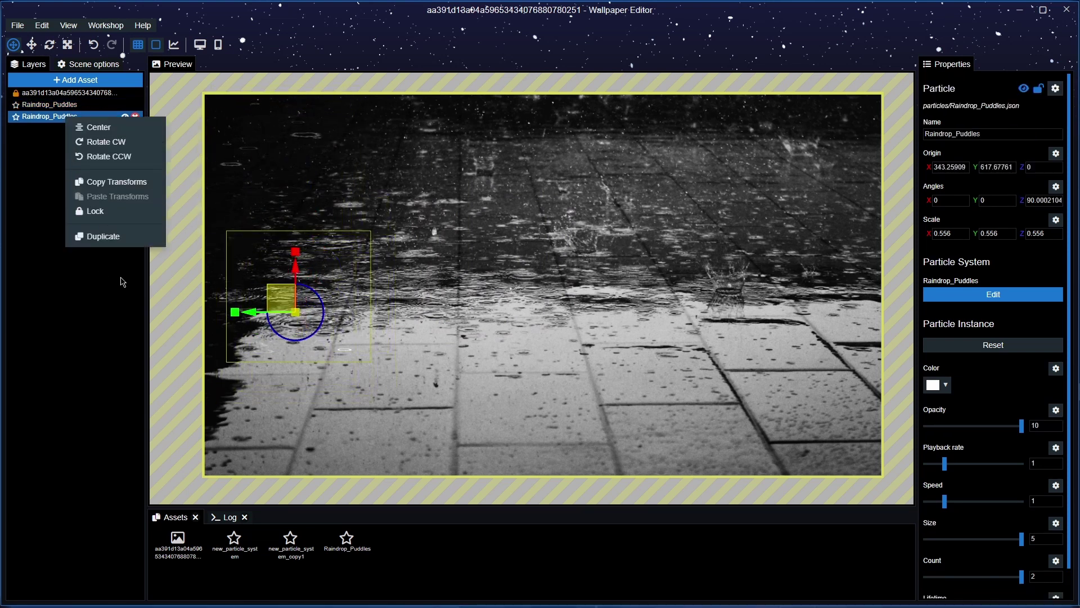
pyautogui.click(114, 236)
pyautogui.moveTo(281, 293); pyautogui.dragTo(458, 388)
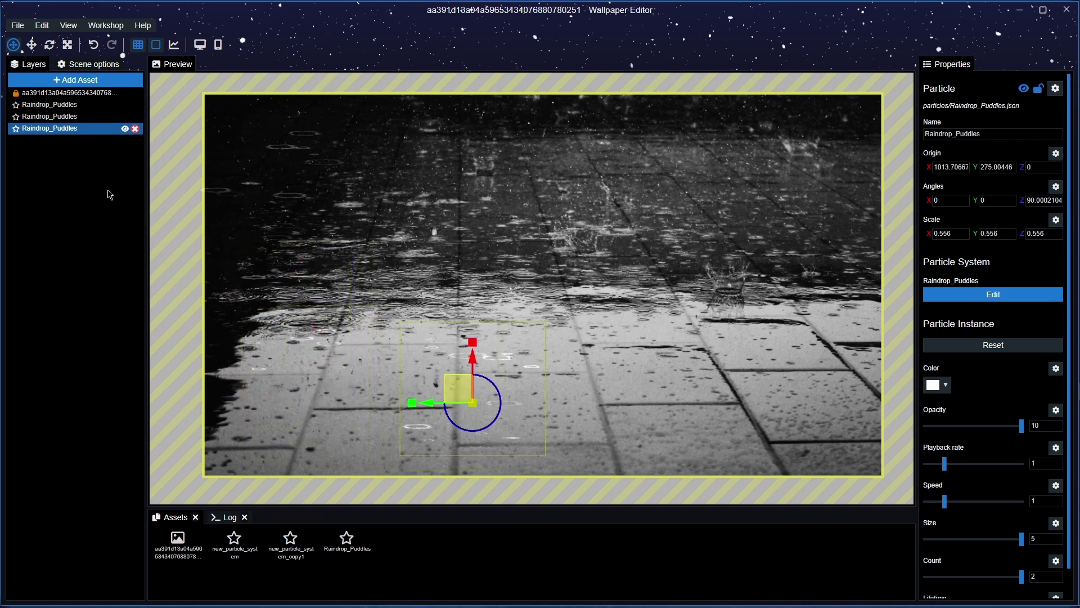
pyautogui.rightClick(46, 128)
pyautogui.click(90, 249)
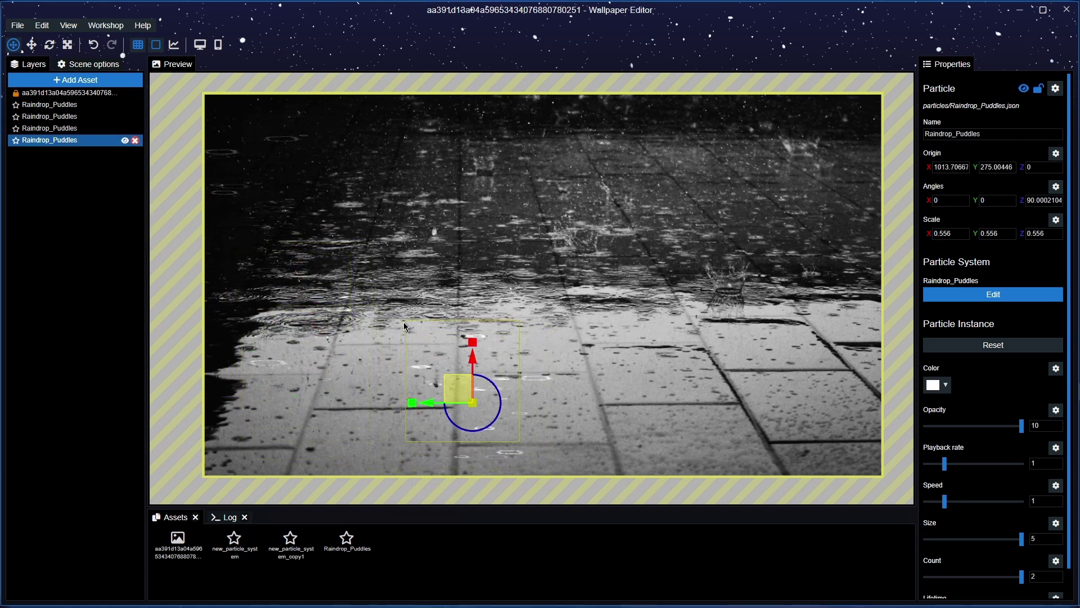
pyautogui.moveTo(458, 384); pyautogui.dragTo(471, 221)
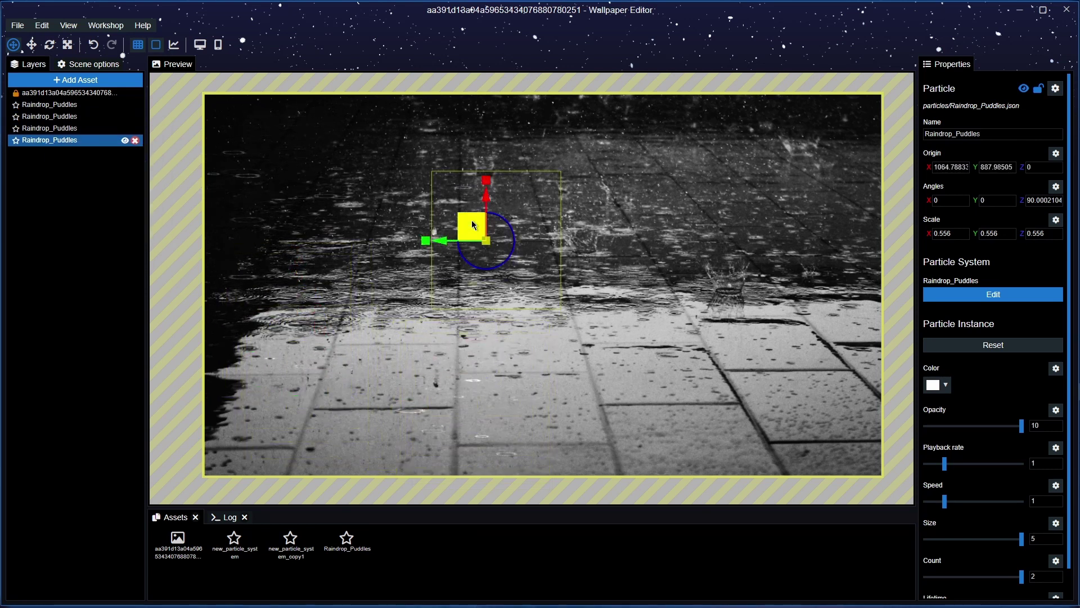
pyautogui.rightClick(50, 144)
pyautogui.click(90, 262)
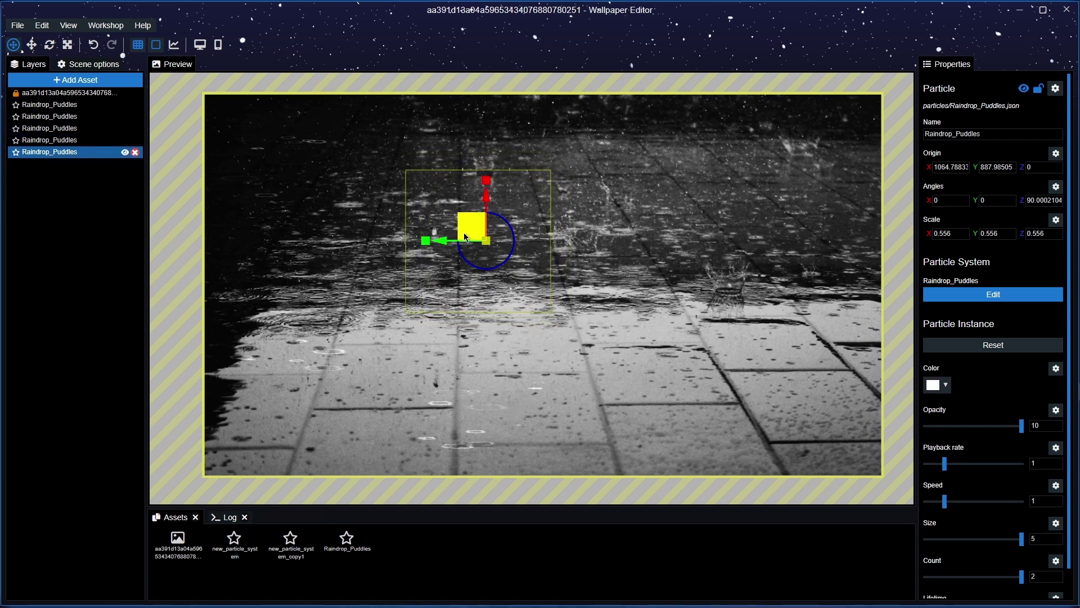
pyautogui.moveTo(466, 237); pyautogui.dragTo(654, 175)
# Make four more copies, placing them lower right, lower centre-right, upper right and top centre
pyautogui.rightClick(59, 153)
pyautogui.click(96, 272)
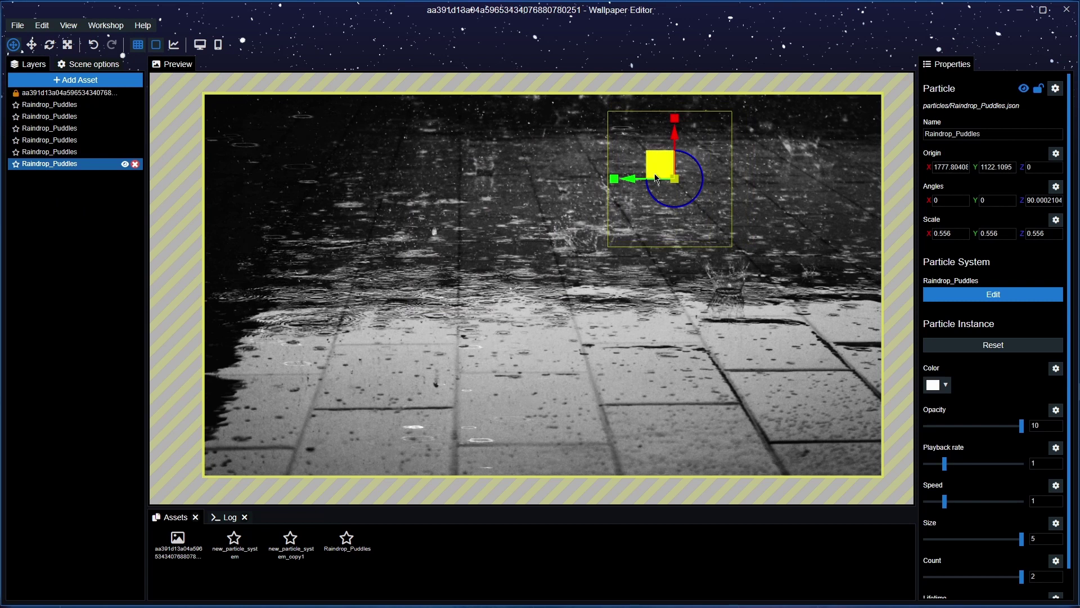
pyautogui.moveTo(660, 176); pyautogui.dragTo(763, 328)
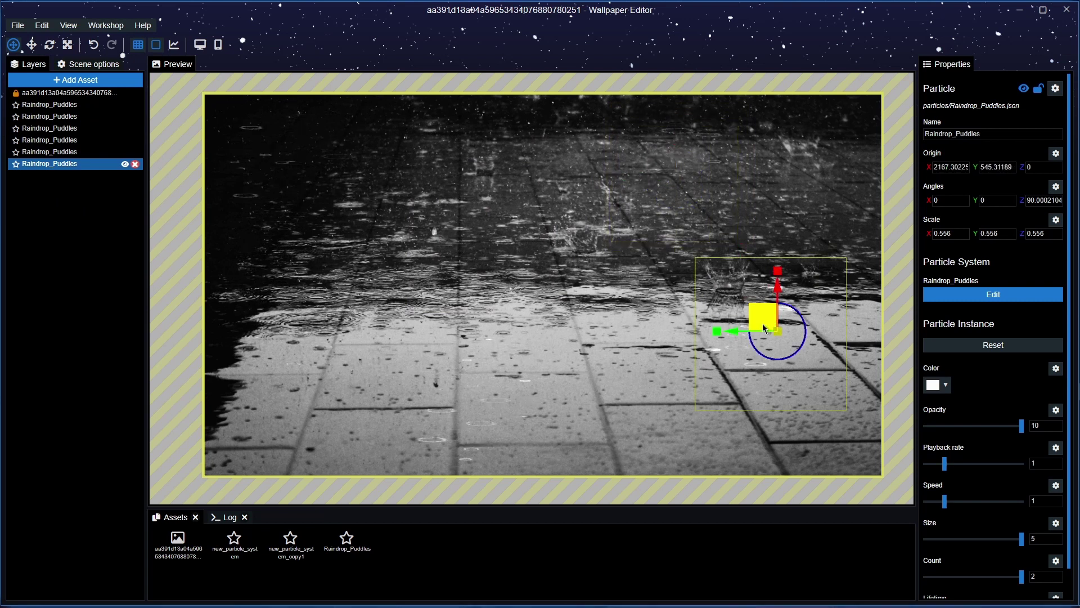
pyautogui.rightClick(72, 164)
pyautogui.click(103, 282)
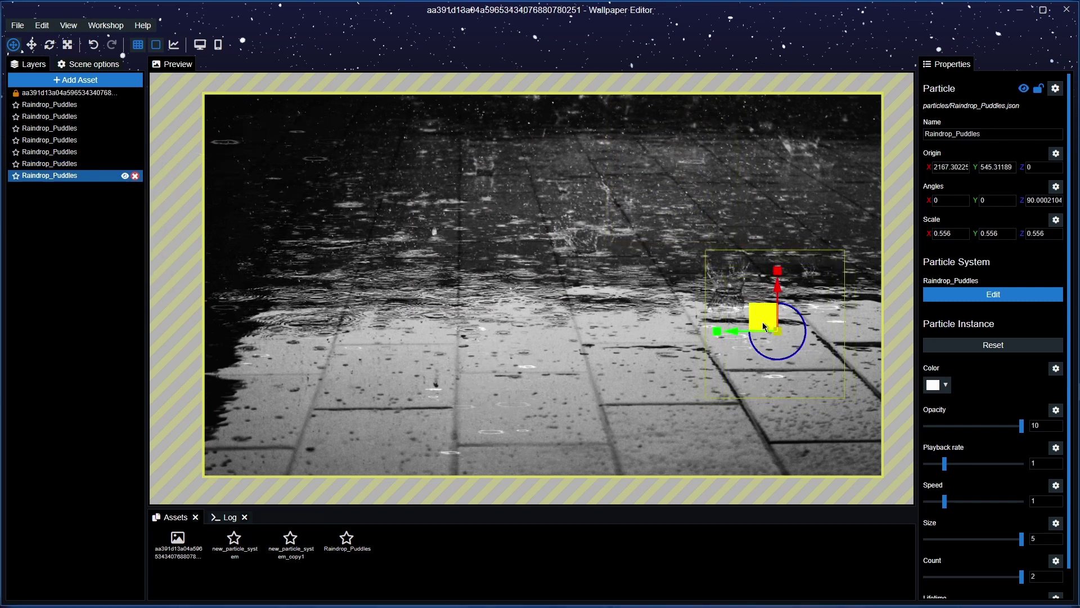
pyautogui.moveTo(761, 322); pyautogui.dragTo(623, 331)
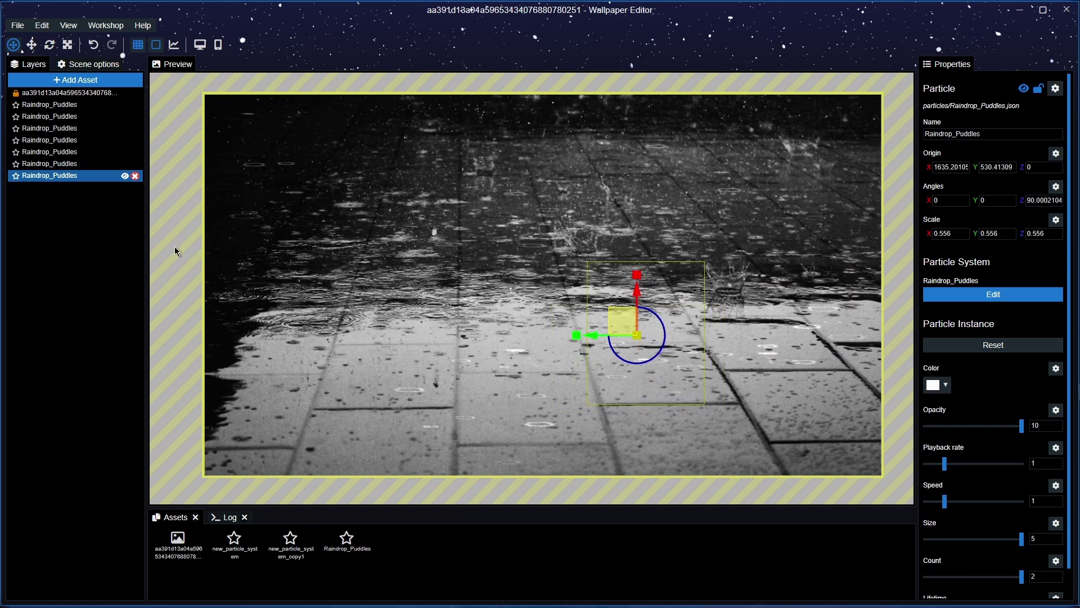
pyautogui.rightClick(64, 177)
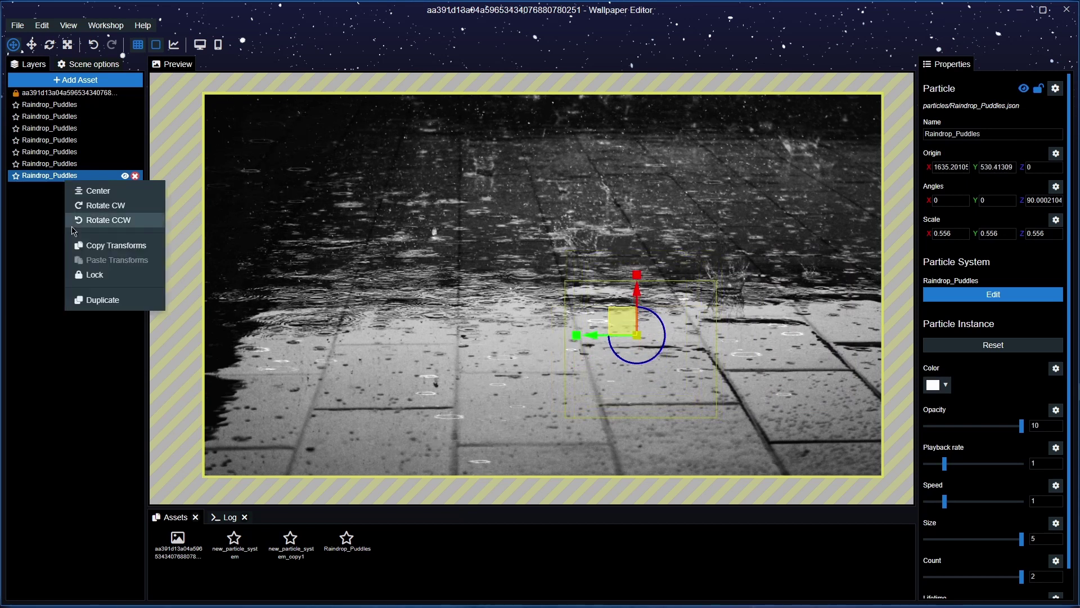
pyautogui.click(107, 297)
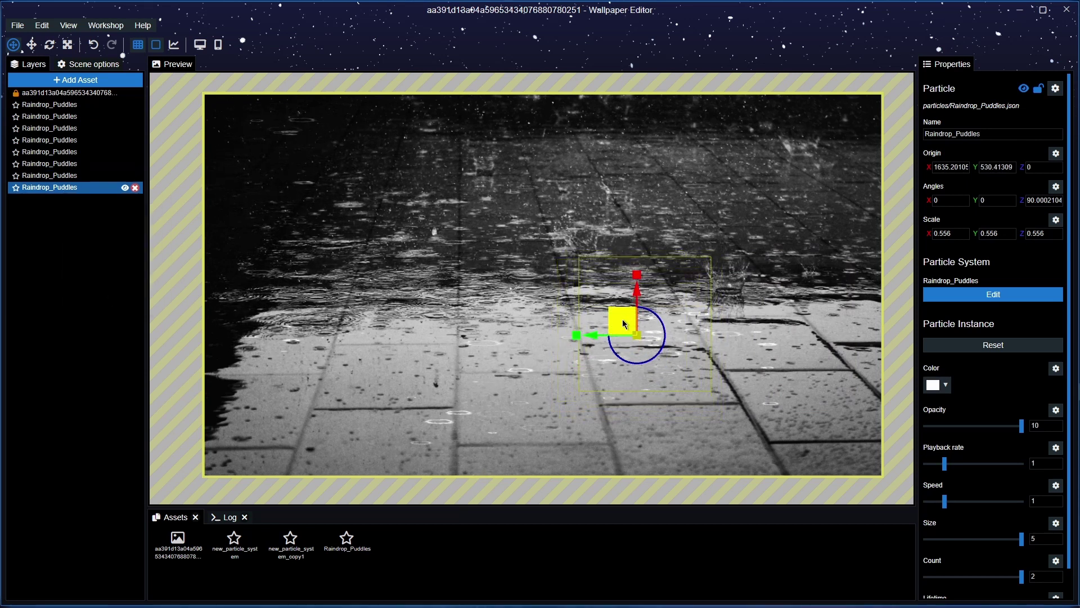
pyautogui.moveTo(622, 319); pyautogui.dragTo(790, 155)
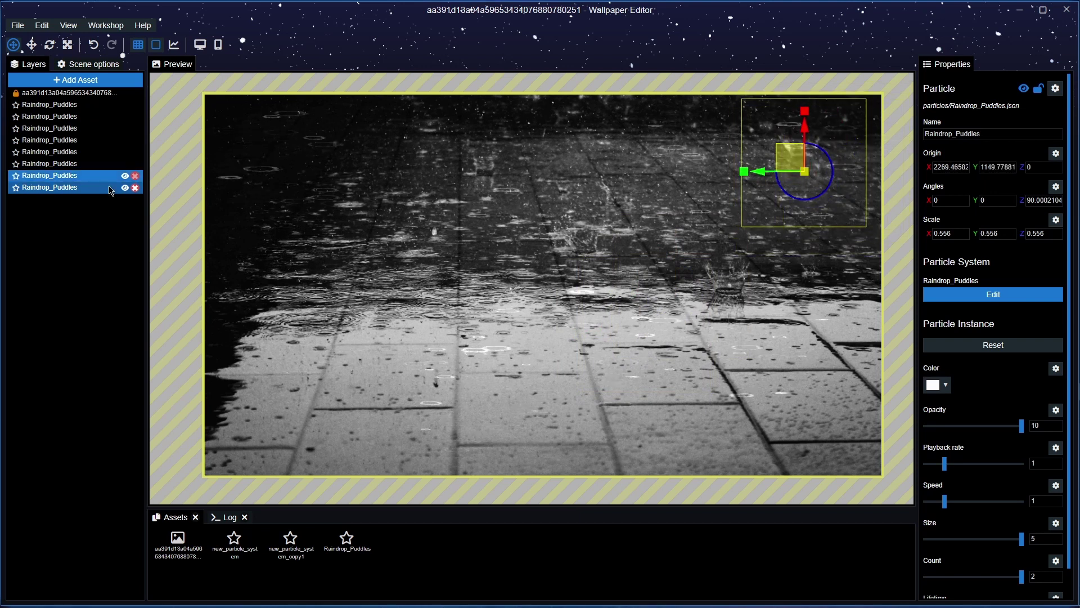
pyautogui.rightClick(64, 188)
pyautogui.click(94, 309)
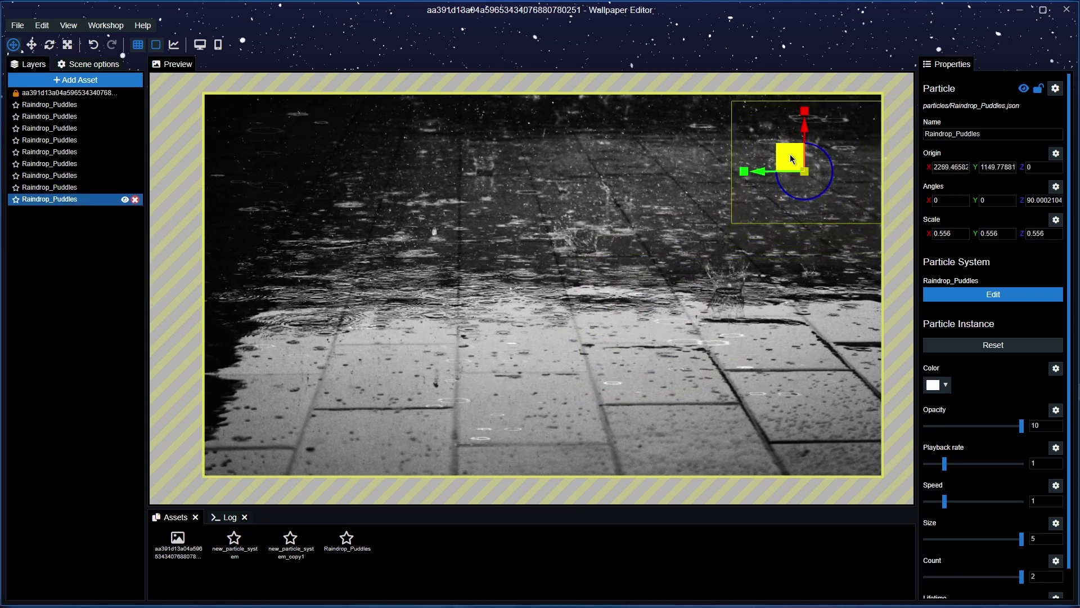
pyautogui.moveTo(789, 157); pyautogui.dragTo(512, 146)
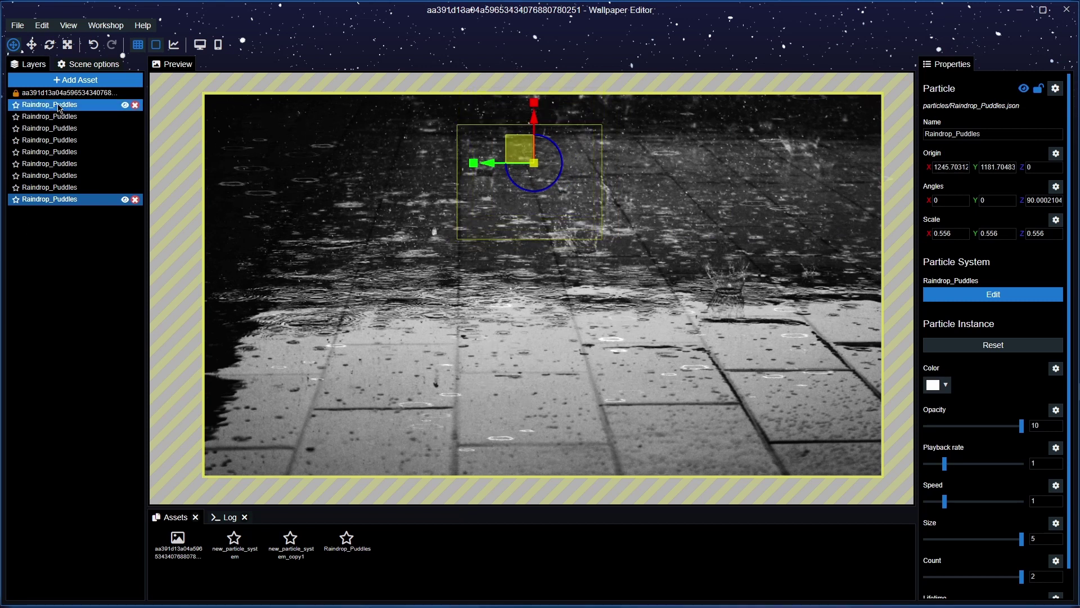
# Add the Rain perspective preset layer, scale it to 1.333, and save
pyautogui.click(76, 80)
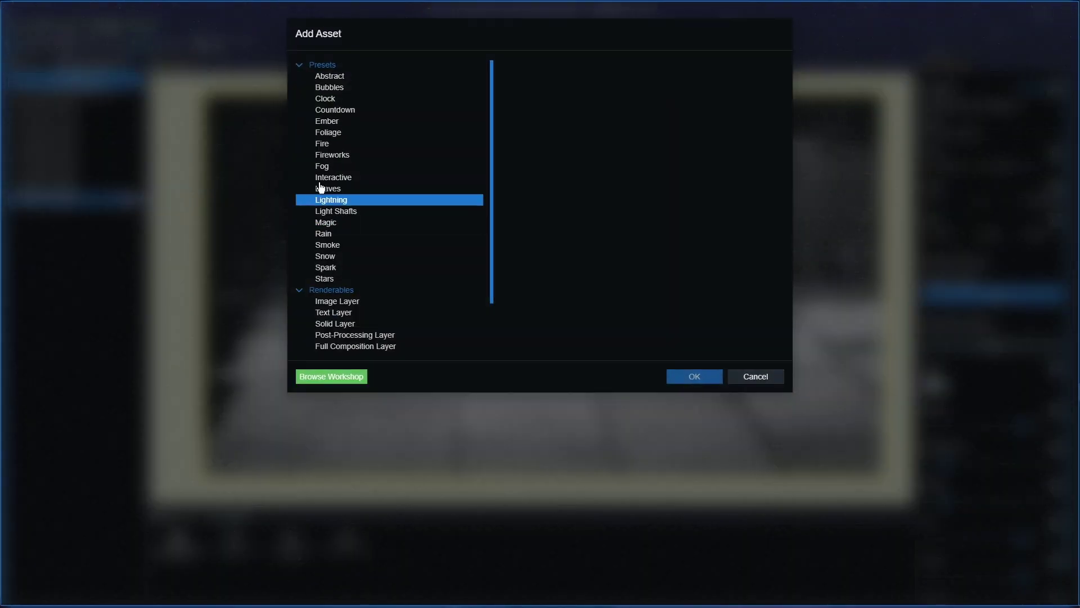
pyautogui.click(335, 236)
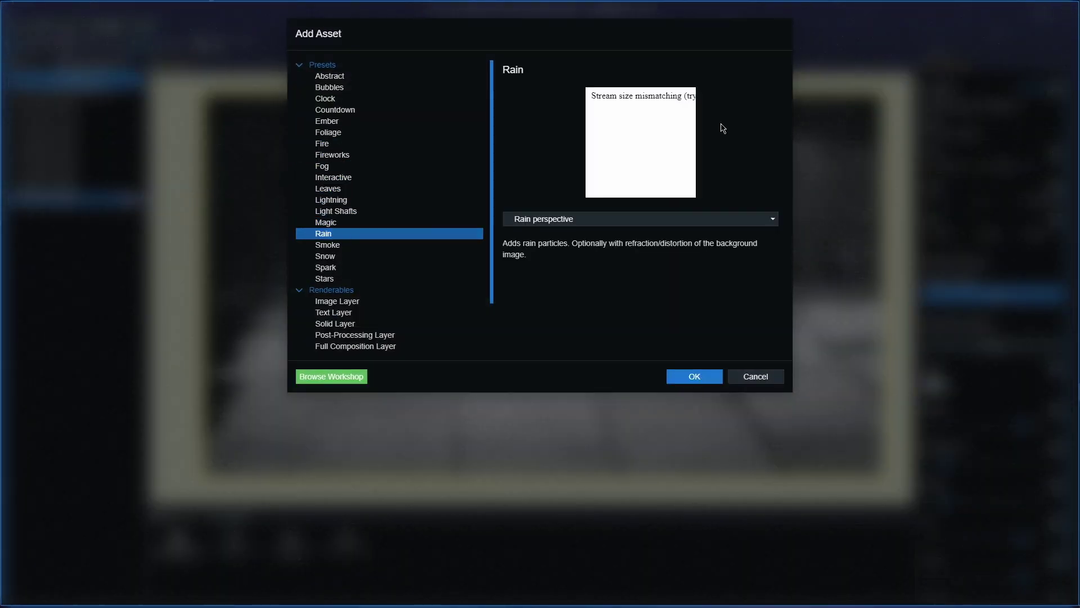
pyautogui.click(698, 375)
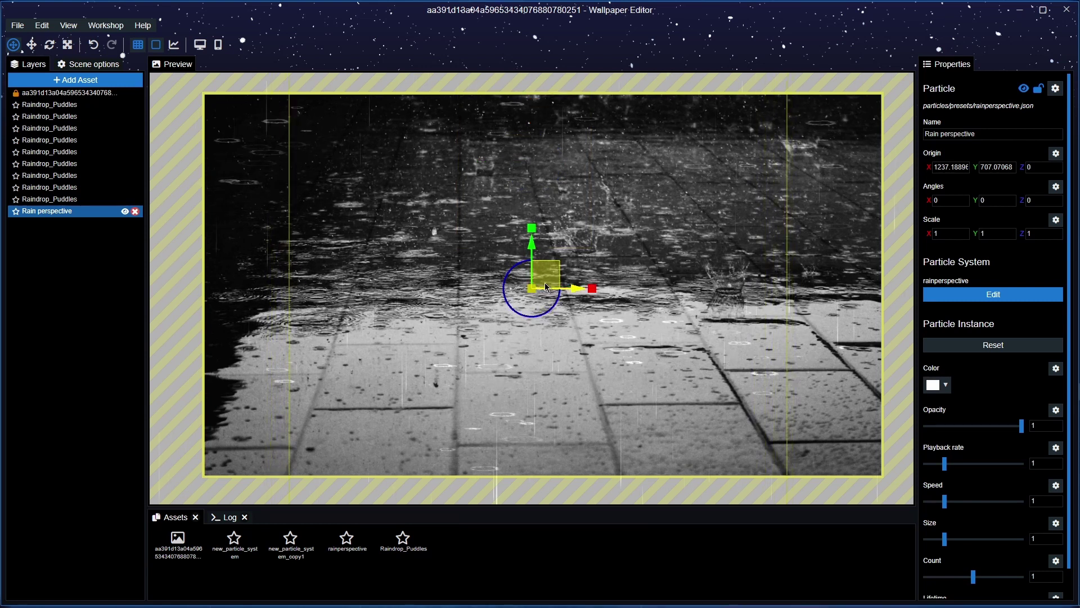
pyautogui.moveTo(531, 287); pyautogui.dragTo(542, 274)
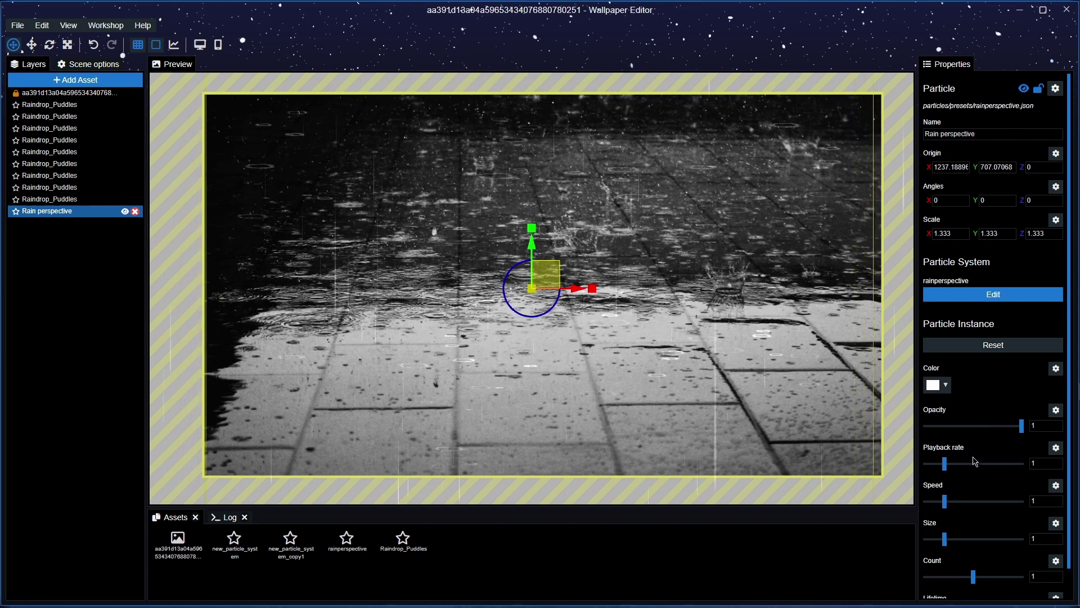
pyautogui.hotkey('ctrl', 's')
# Lower the rain layer's Opacity to 2 and save the project
pyautogui.click(1040, 426)
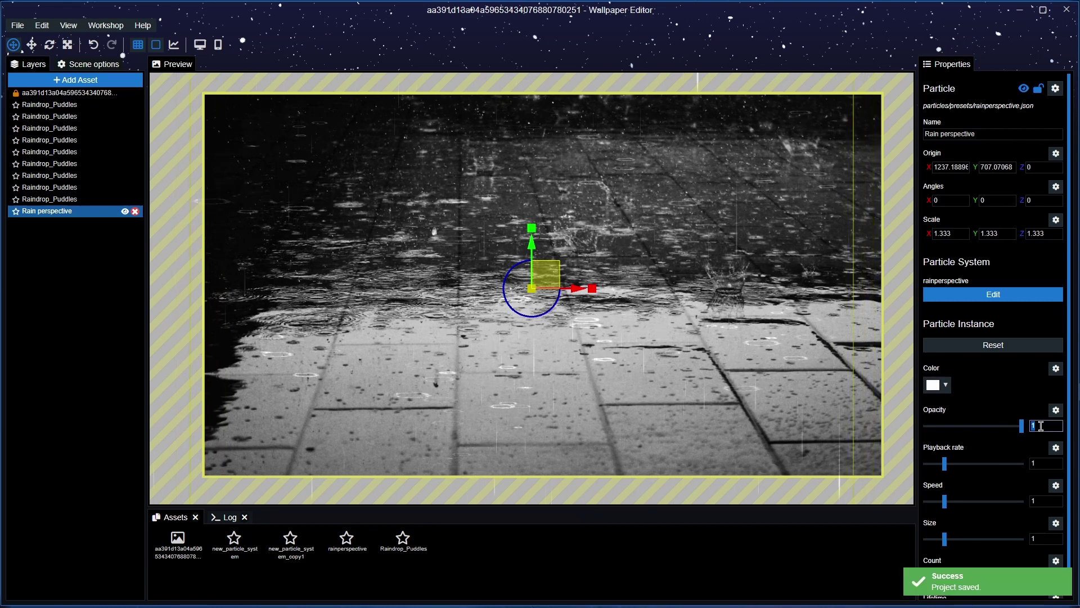
pyautogui.write('5')
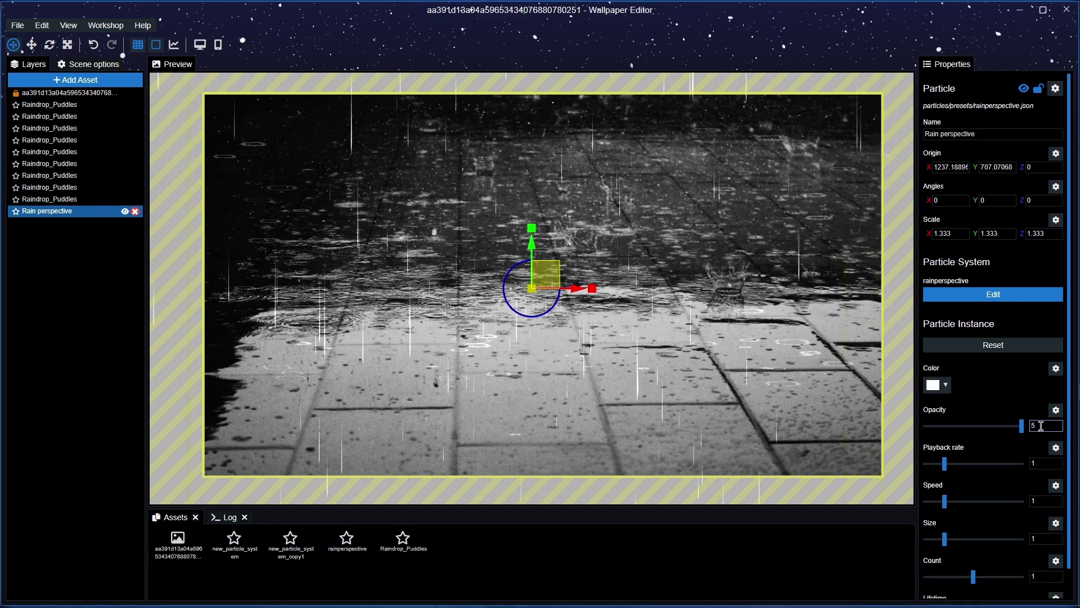
pyautogui.press('BackSpace')
pyautogui.write('3')
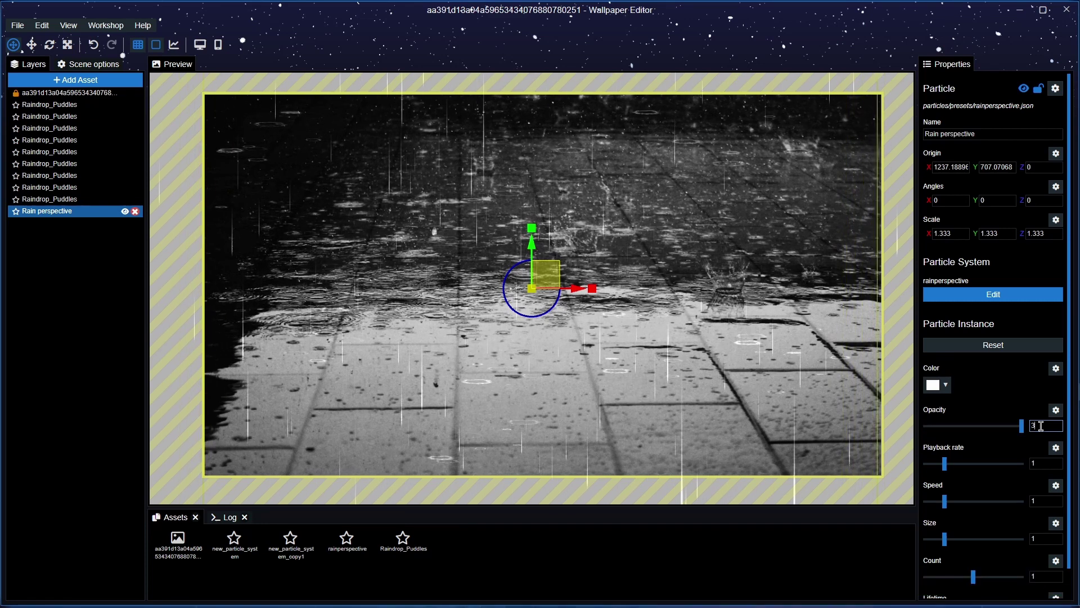
pyautogui.press('BackSpace')
pyautogui.write('2')
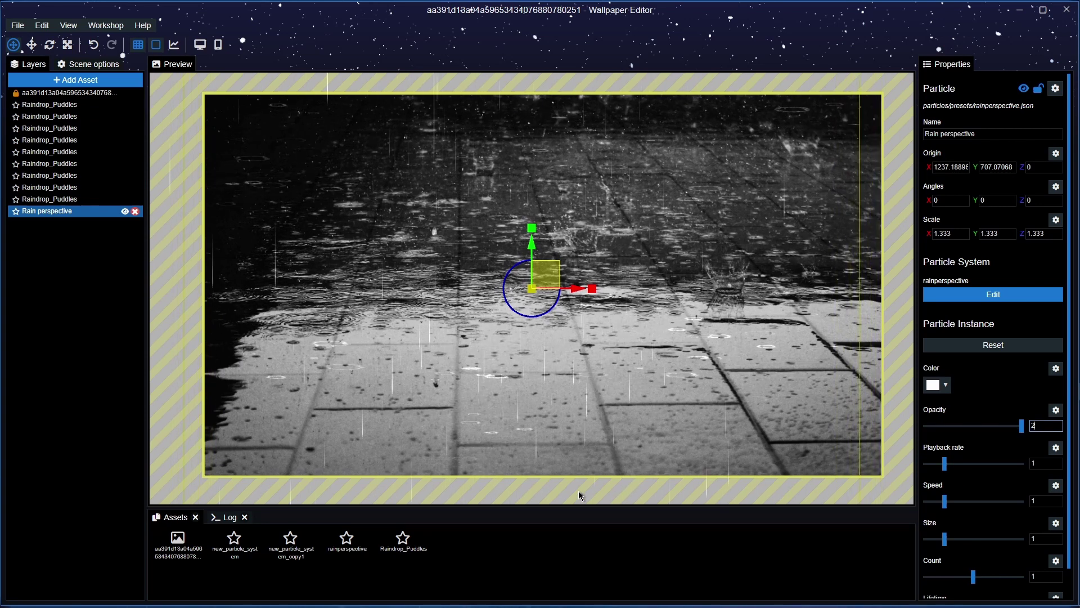
pyautogui.hotkey('ctrl', 's')
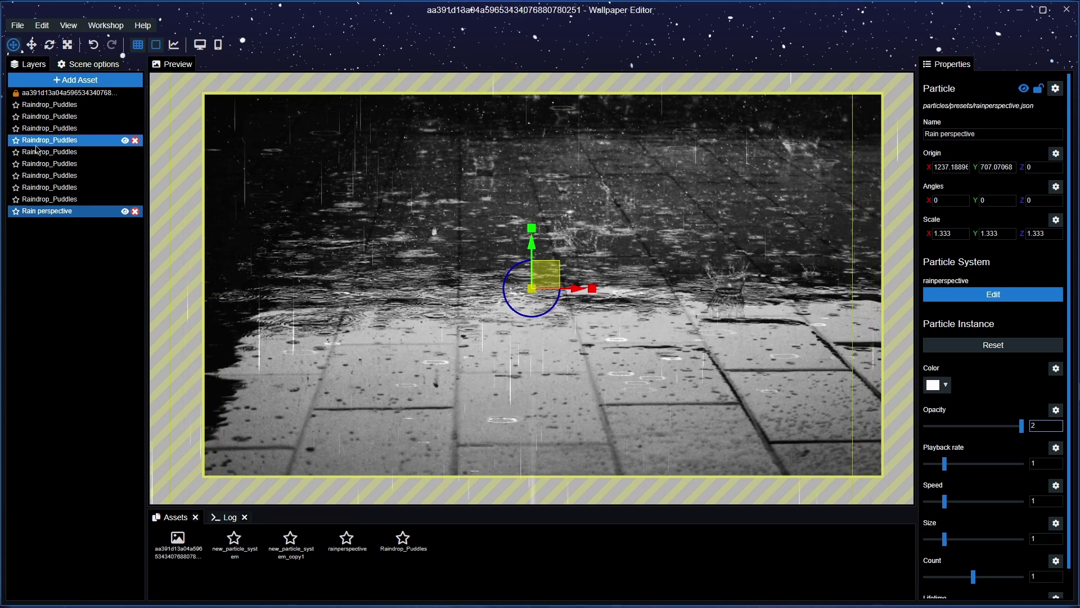
# Edit the top Raindrop_Puddles particle system, review its settings, and set Sprite axis X to 0
pyautogui.click(51, 105)
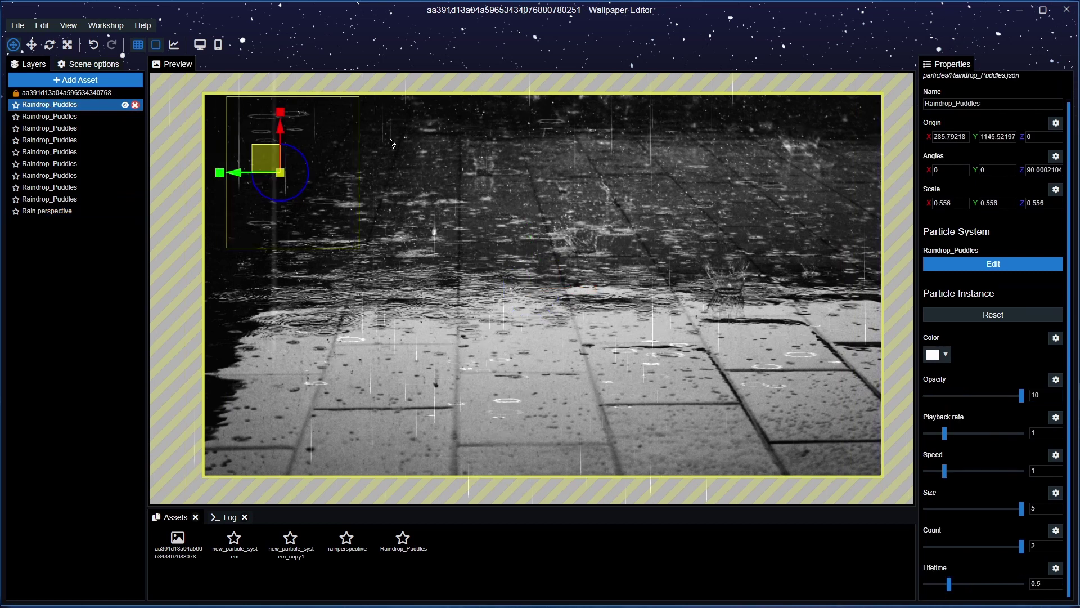
pyautogui.click(999, 268)
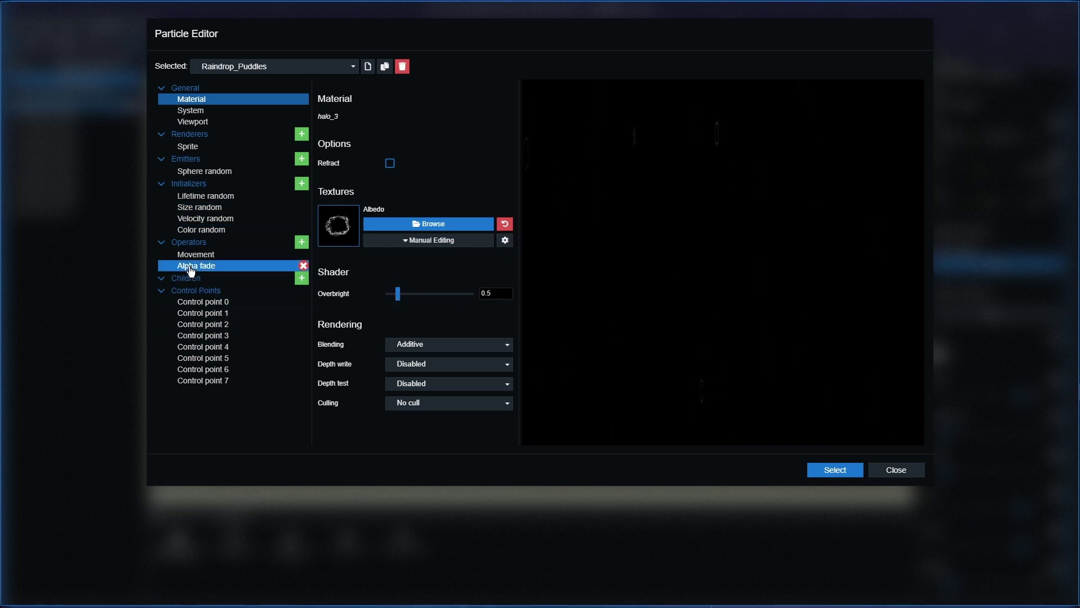
pyautogui.click(198, 200)
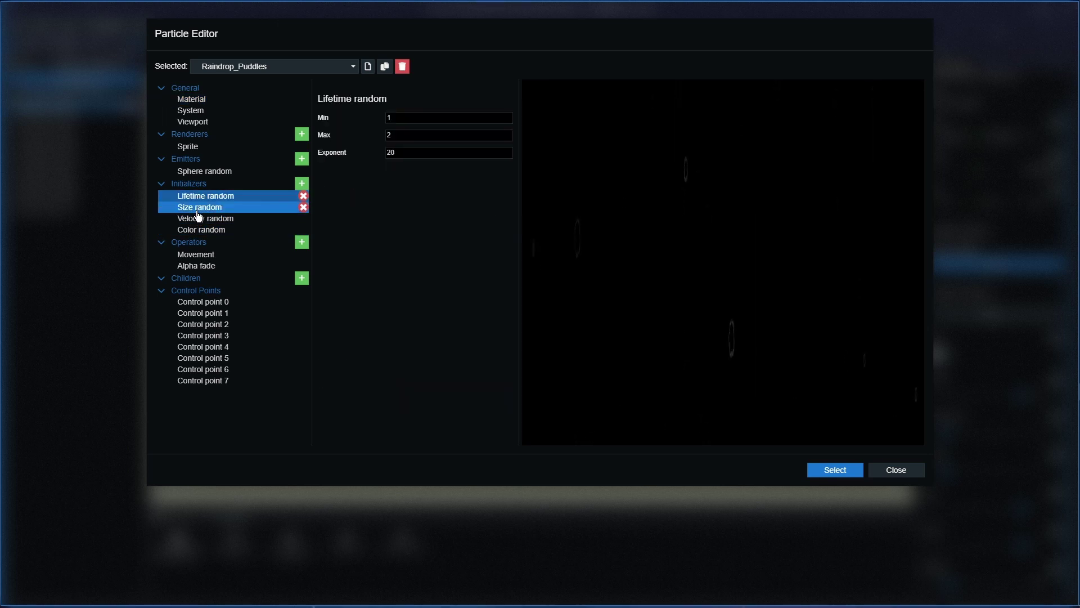
pyautogui.click(194, 231)
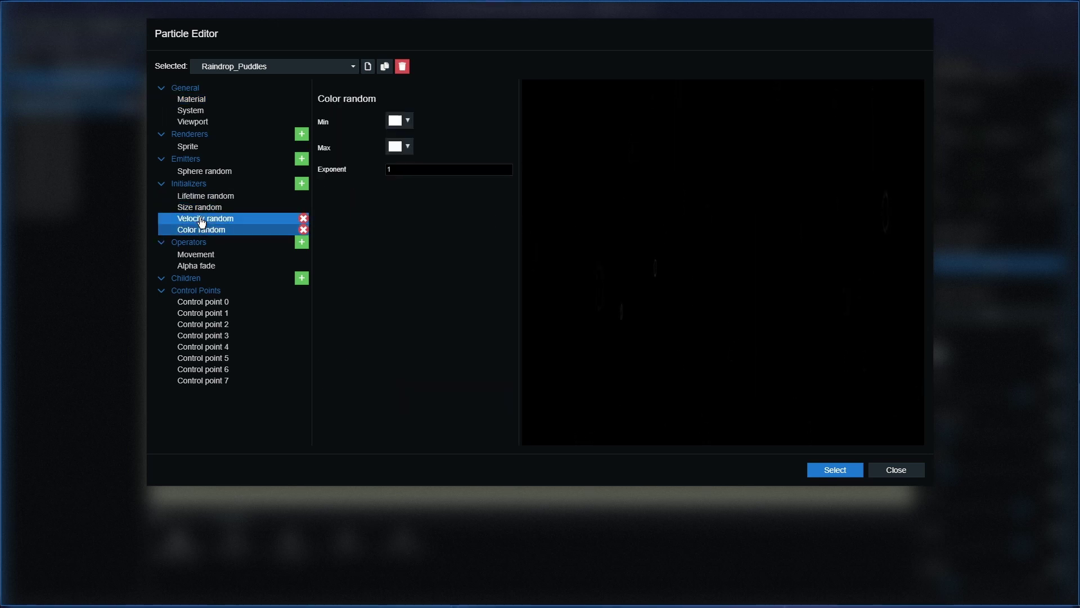
pyautogui.click(200, 220)
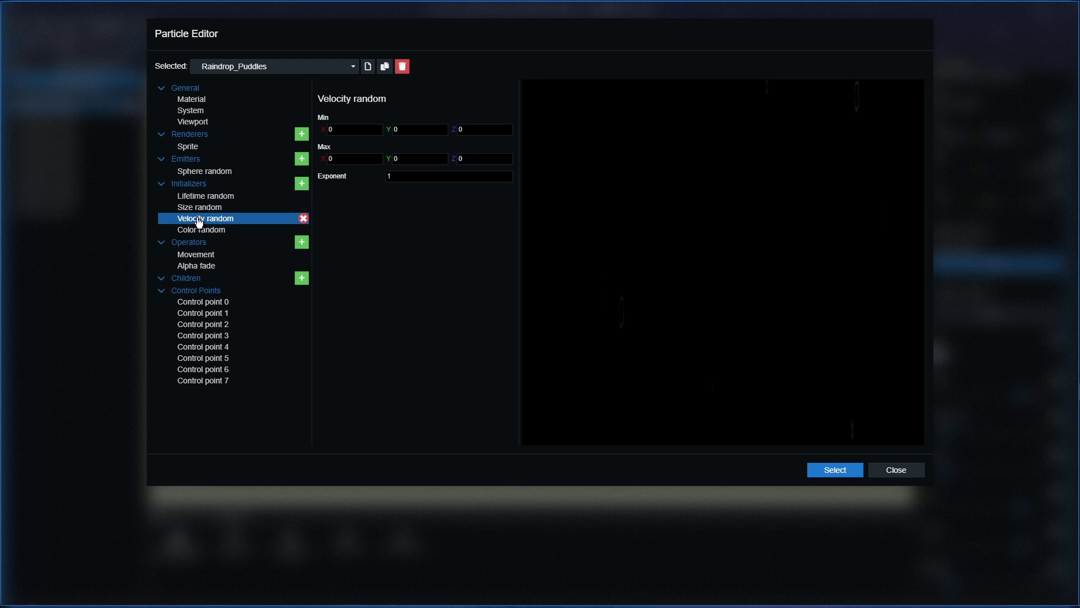
pyautogui.click(194, 151)
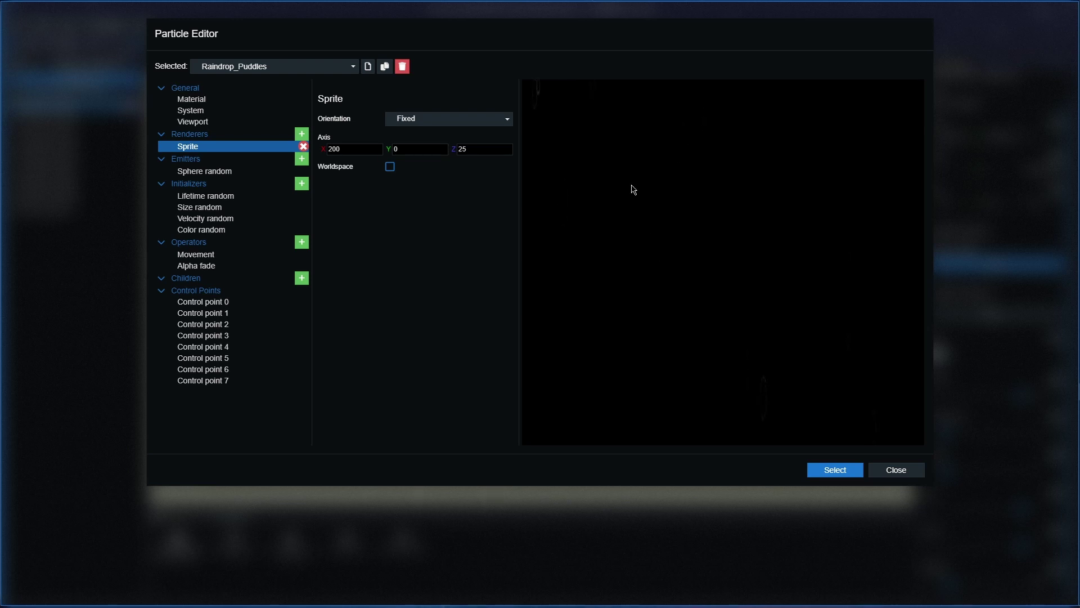
pyautogui.click(213, 100)
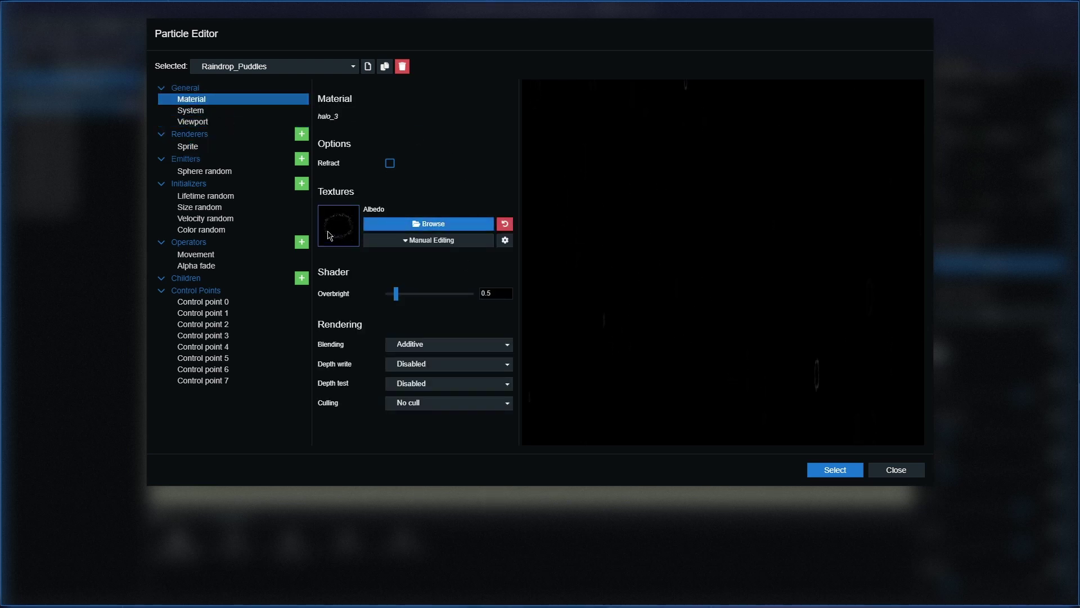
pyautogui.click(216, 147)
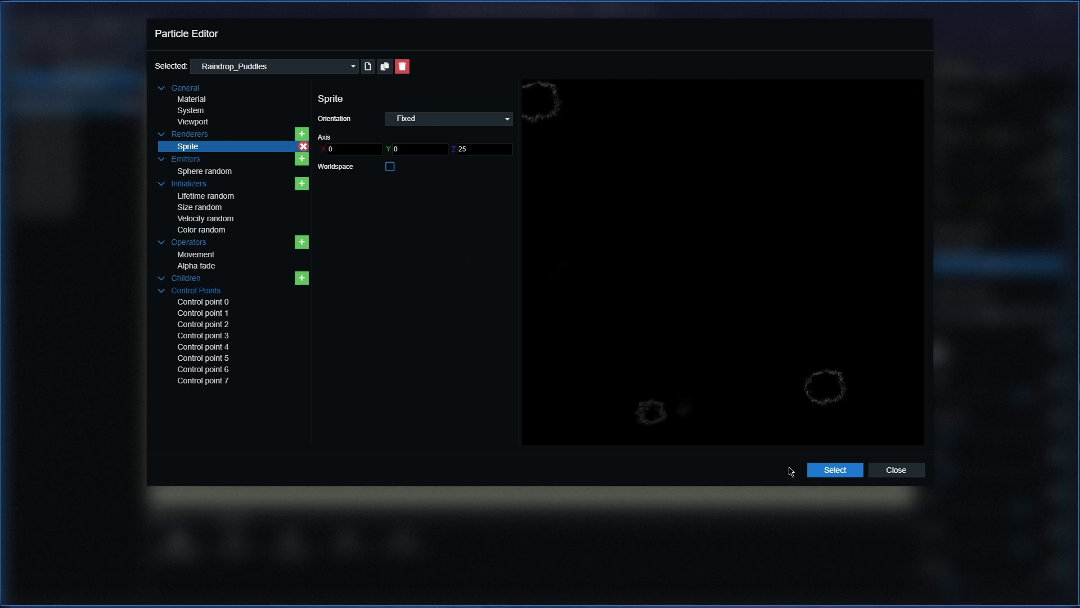
# Apply the particle changes and delete the duplicate Raindrop_Puddles layers, keeping one plus Rain perspective
pyautogui.click(896, 470)
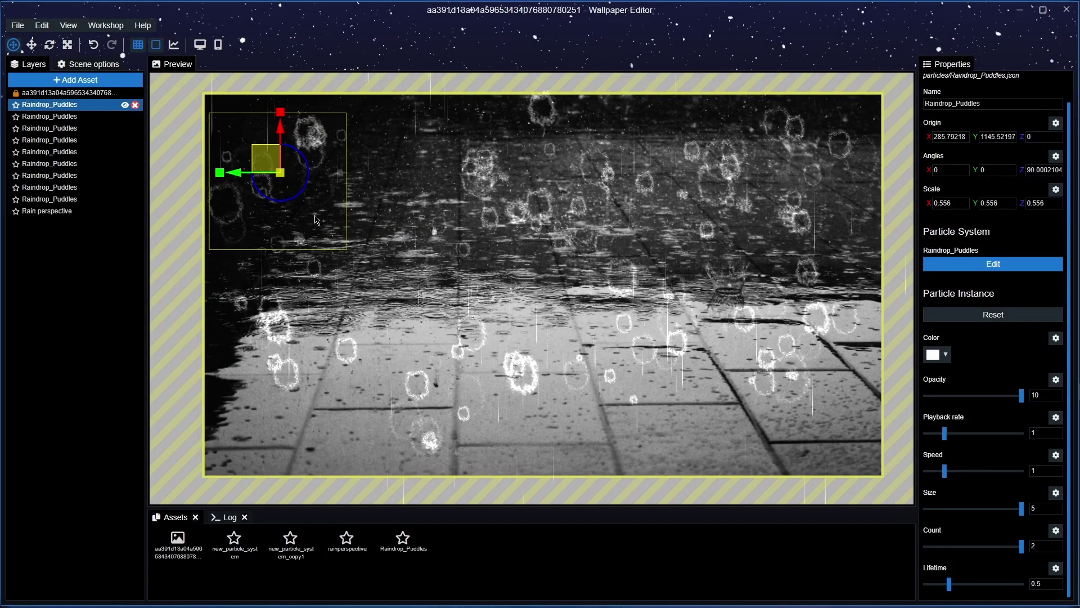
pyautogui.keyDown('ctrl'); pyautogui.click(125, 116); pyautogui.keyUp('ctrl')
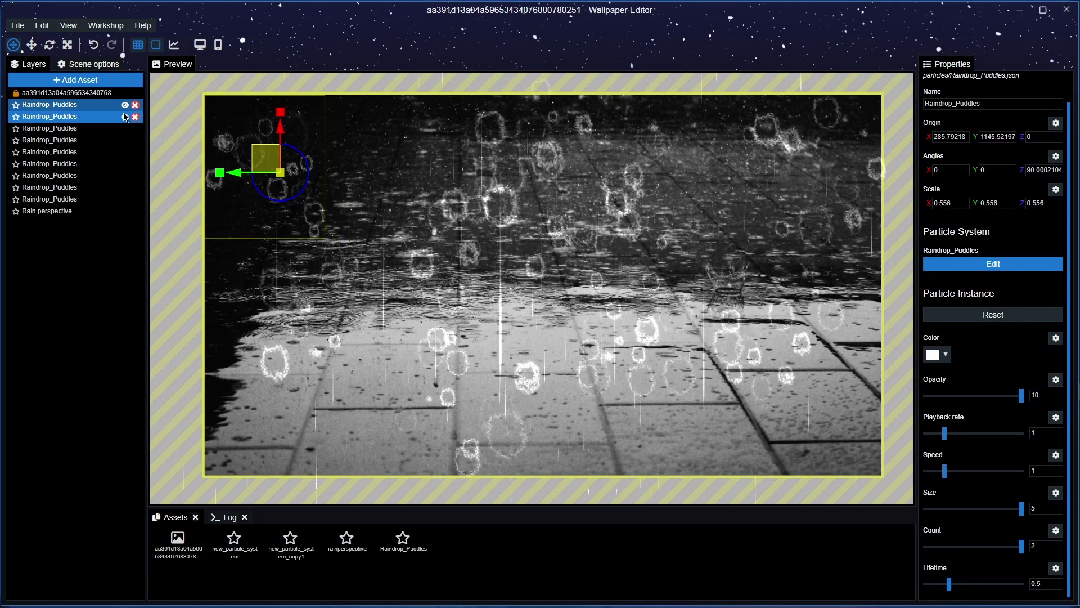
pyautogui.click(135, 116)
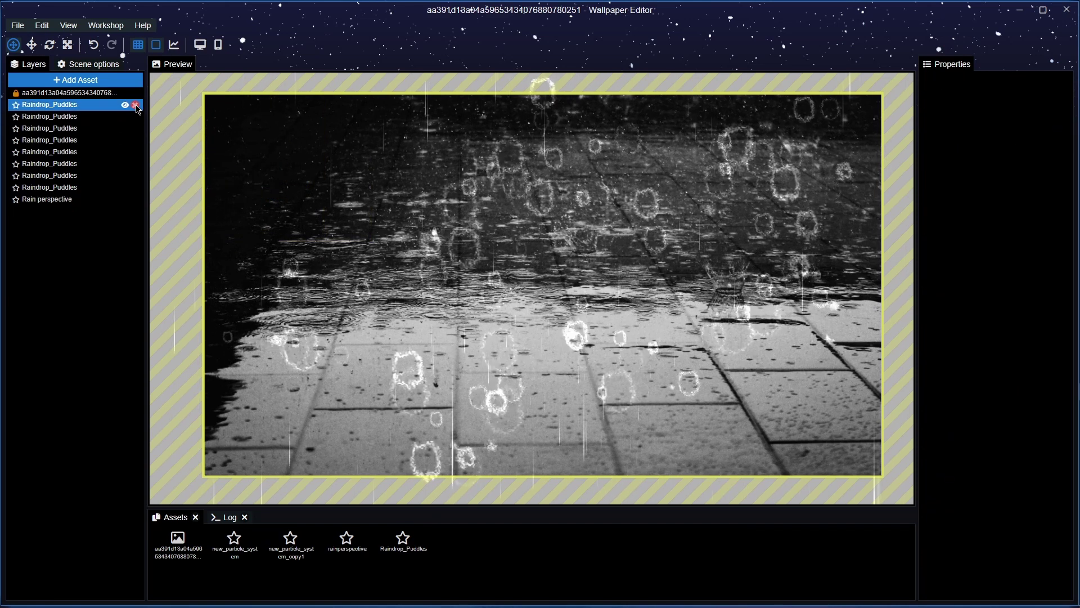
pyautogui.click(135, 105)
pyautogui.click(136, 105)
pyautogui.click(136, 106)
pyautogui.click(136, 106)
pyautogui.click(135, 106)
pyautogui.click(136, 105)
pyautogui.click(135, 105)
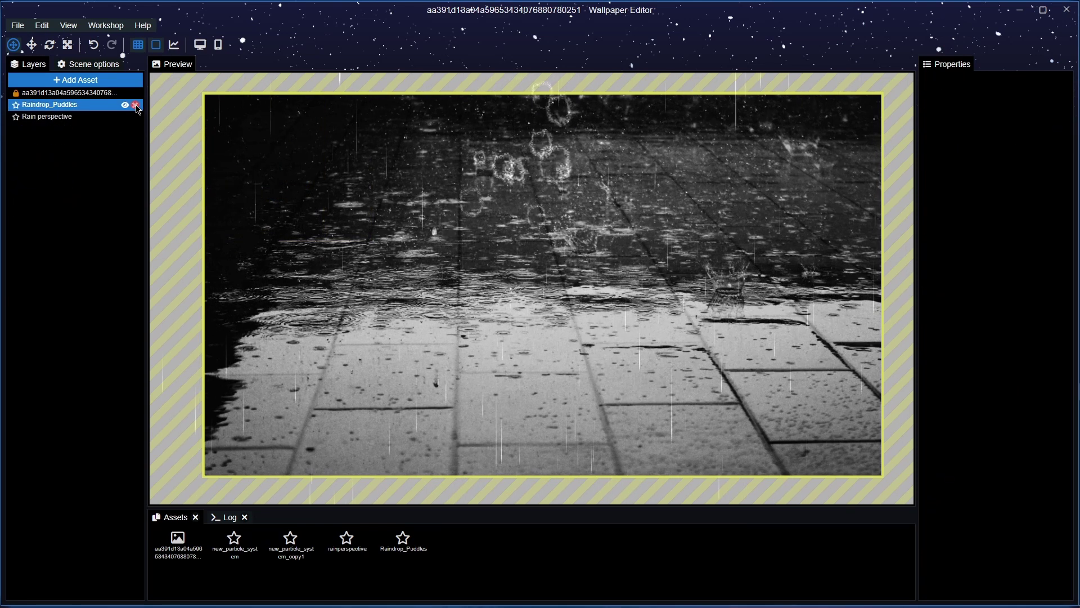
pyautogui.click(135, 105)
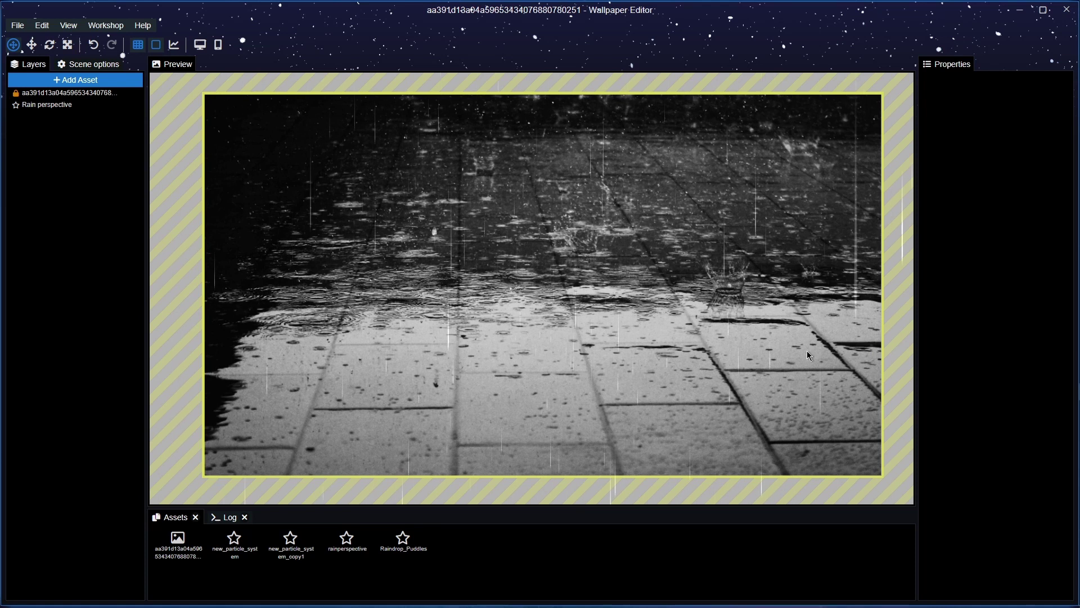